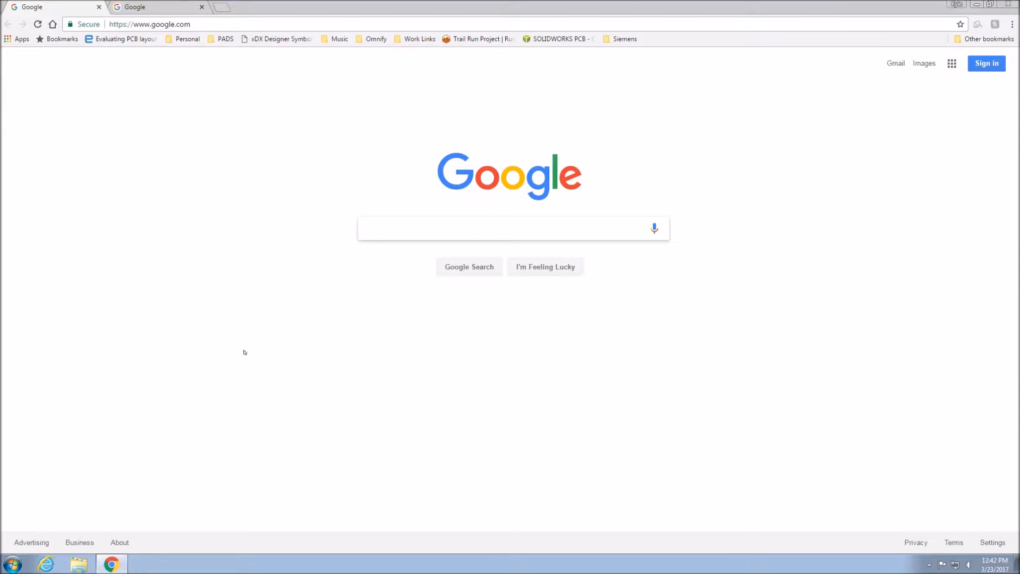
Go to pads.com and open the PADS Professional evaluation download request form.
key("ctrl+l")
type("pads.com")
key("Return")
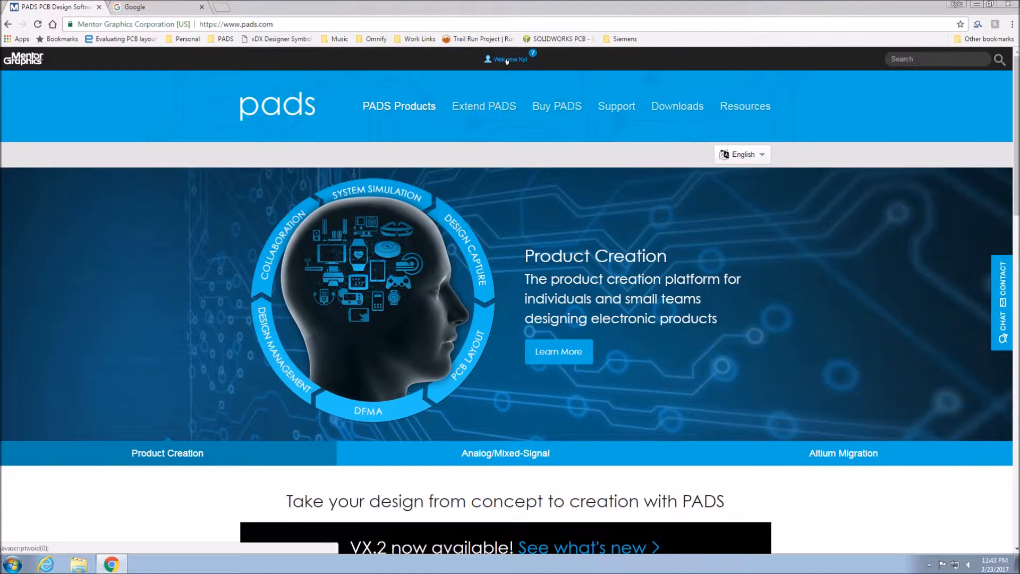
left_click(678, 107)
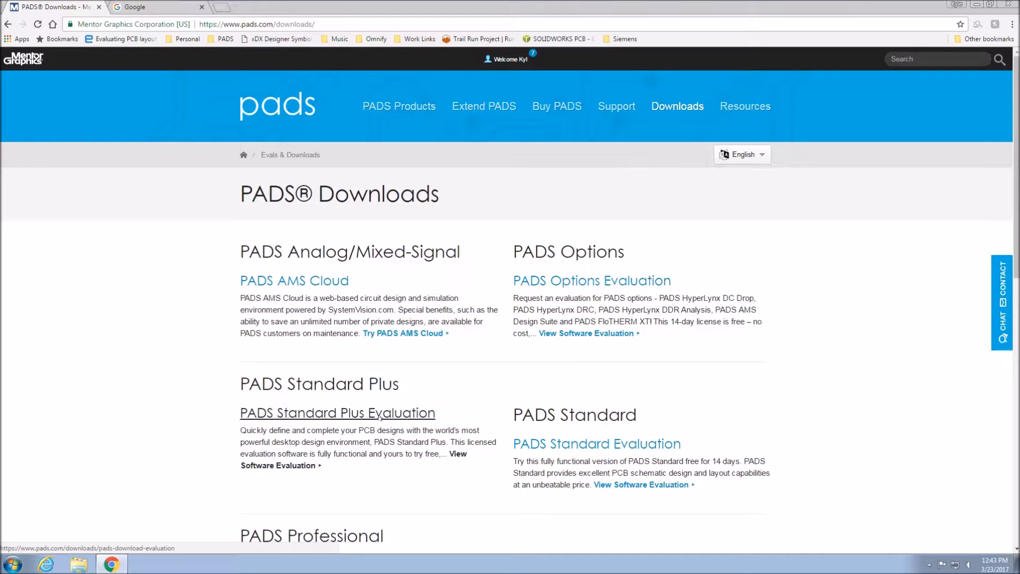
scroll(380, 414, "down", 3)
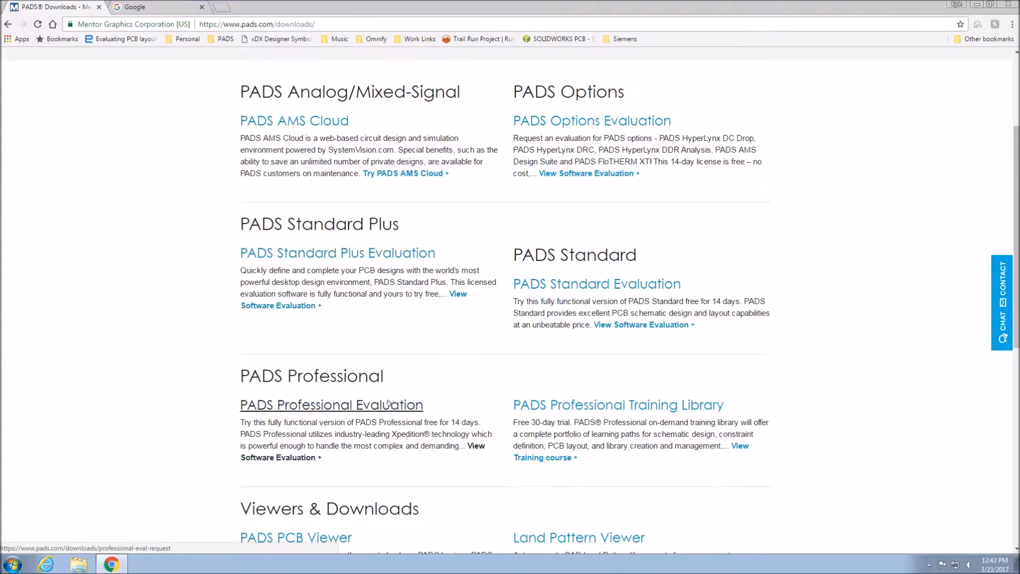
left_click(382, 406)
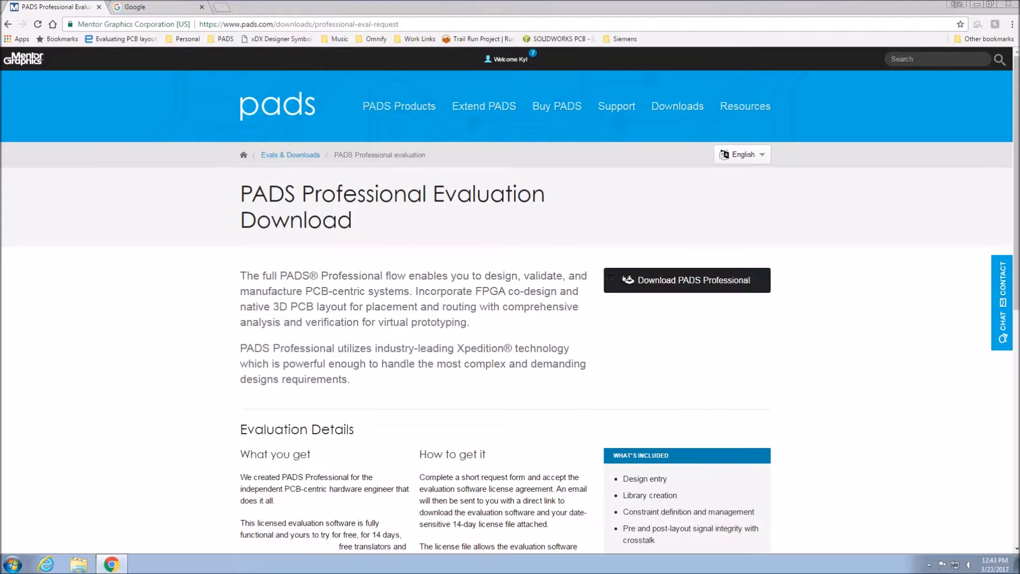
left_click(643, 285)
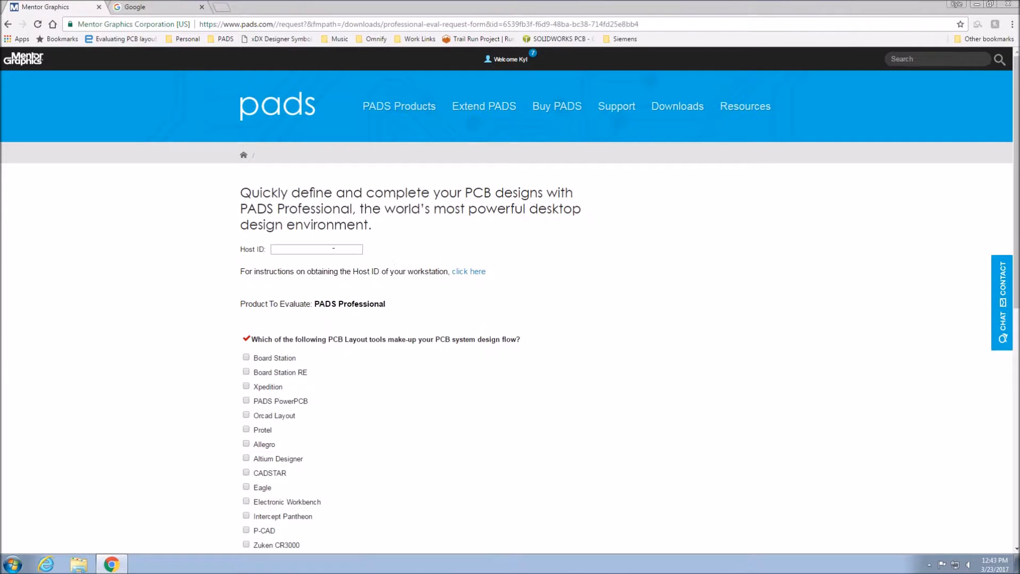
Open a Windows command prompt and run ipconfig /all to look up the workstation's physical address.
left_click(12, 564)
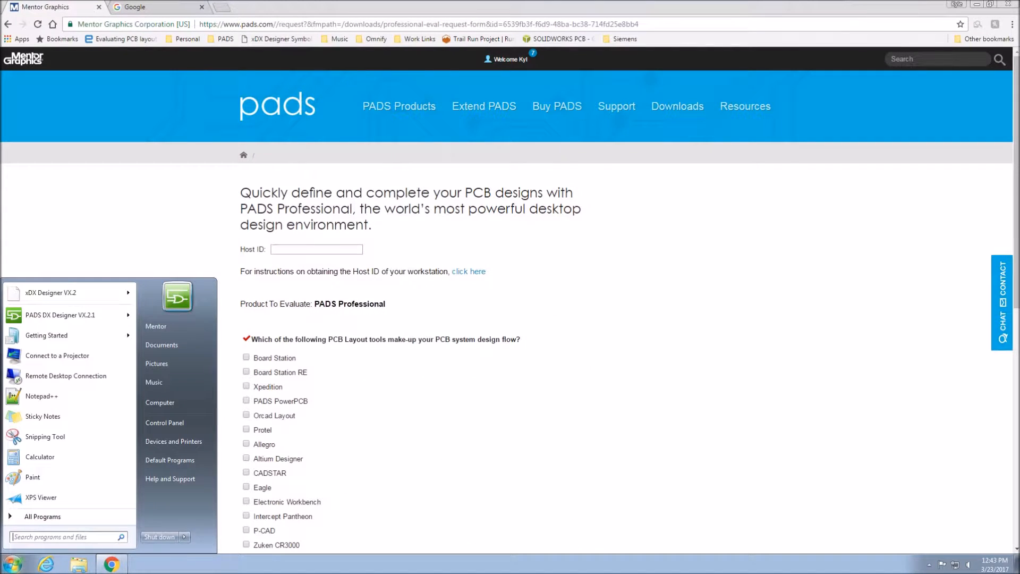
type("cmd")
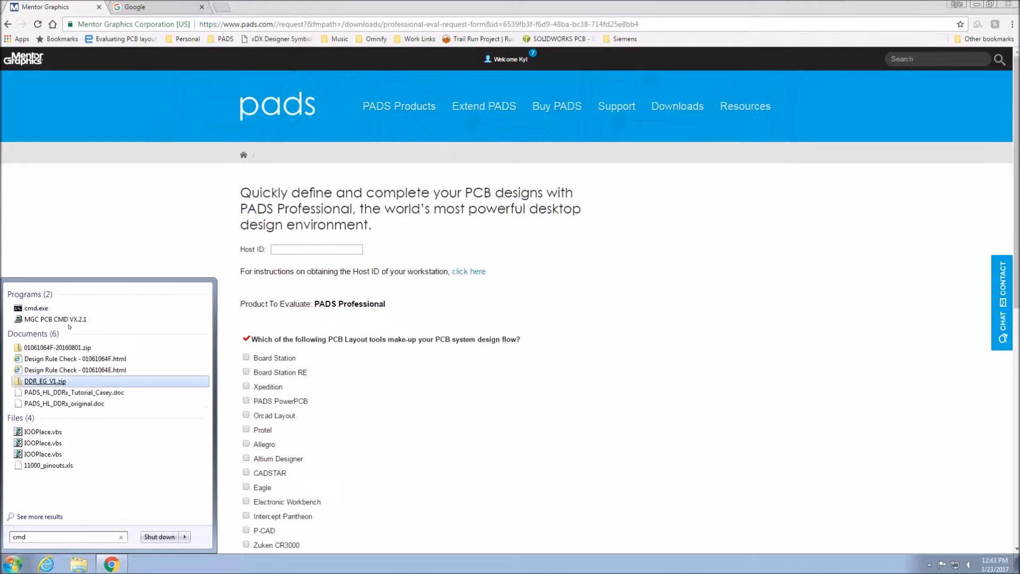
left_click(31, 307)
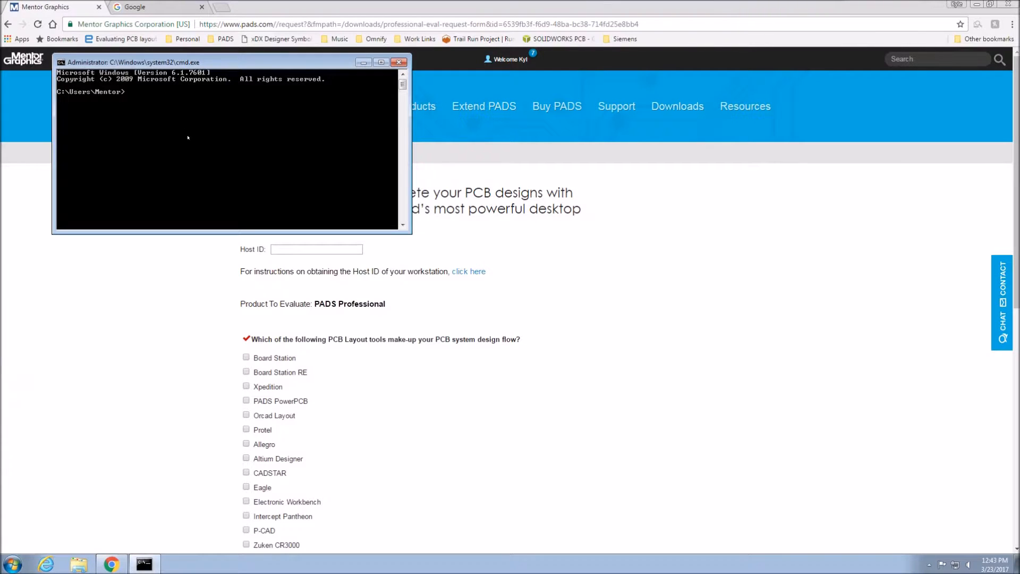
type("ipconfig /all")
key("Return")
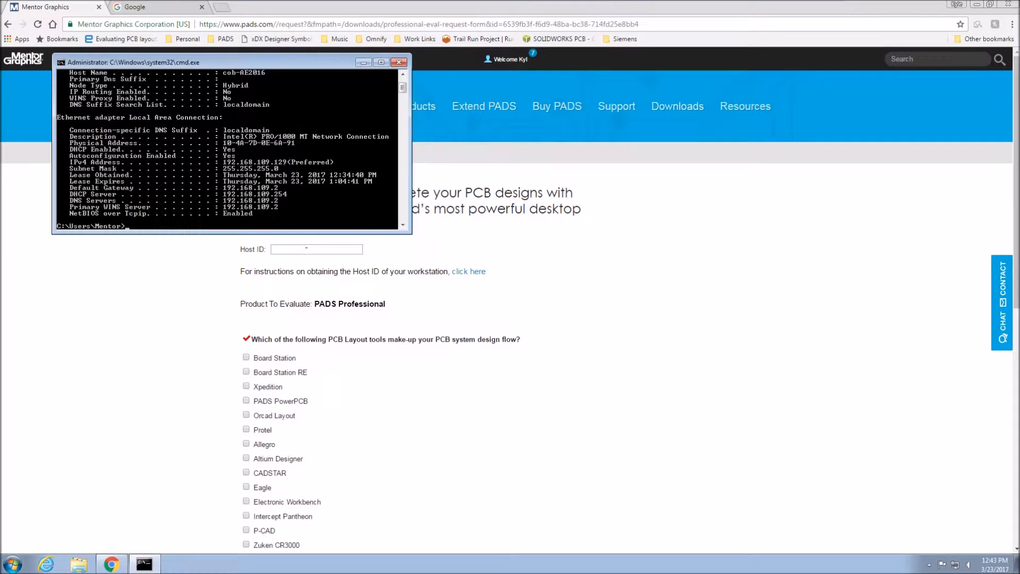
left_click(306, 249)
type("12-34-56-78-90")
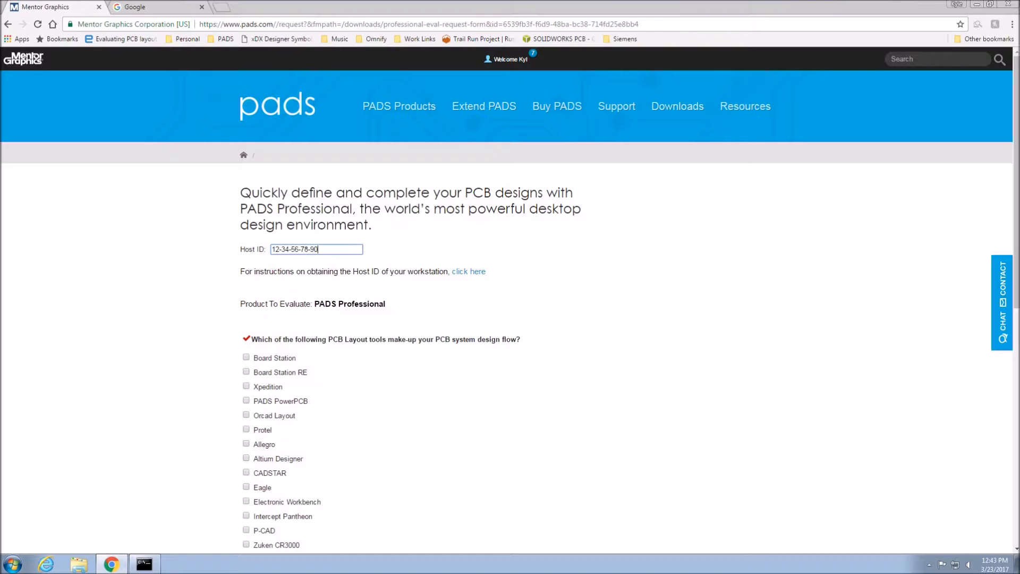
type("-12")
Answer None for PCB layout tools, the purchase timeframe, and Unsure for signal-integrity-constrained traces, and submit the PADS Professional download request.
scroll(387, 340, "down", 5)
left_click(246, 321)
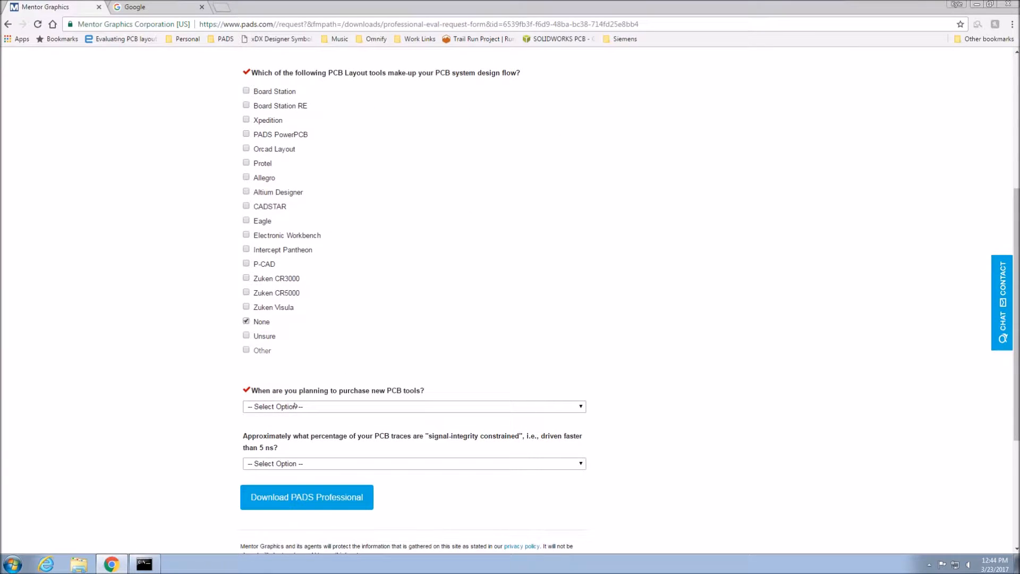
left_click(292, 407)
left_click(284, 463)
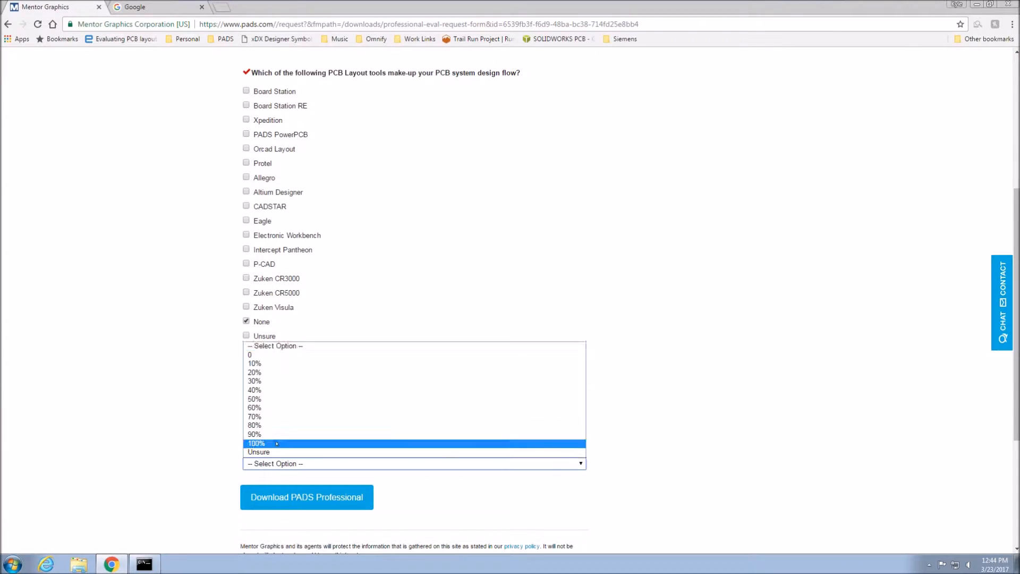
left_click(276, 452)
left_click(285, 500)
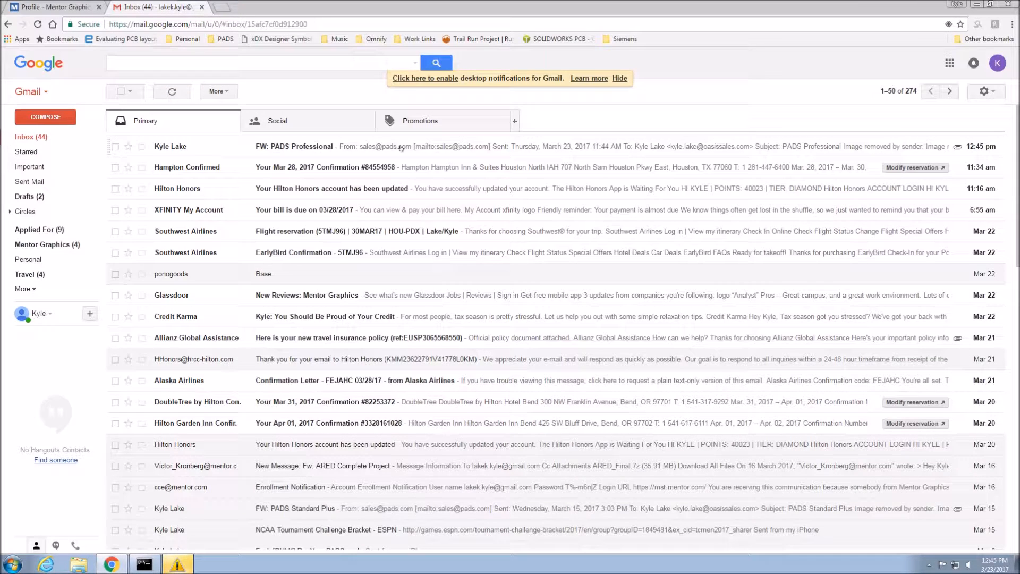
Open the PADS Professional evaluation e-mail and download the PADS Professional package from its link.
left_click(401, 148)
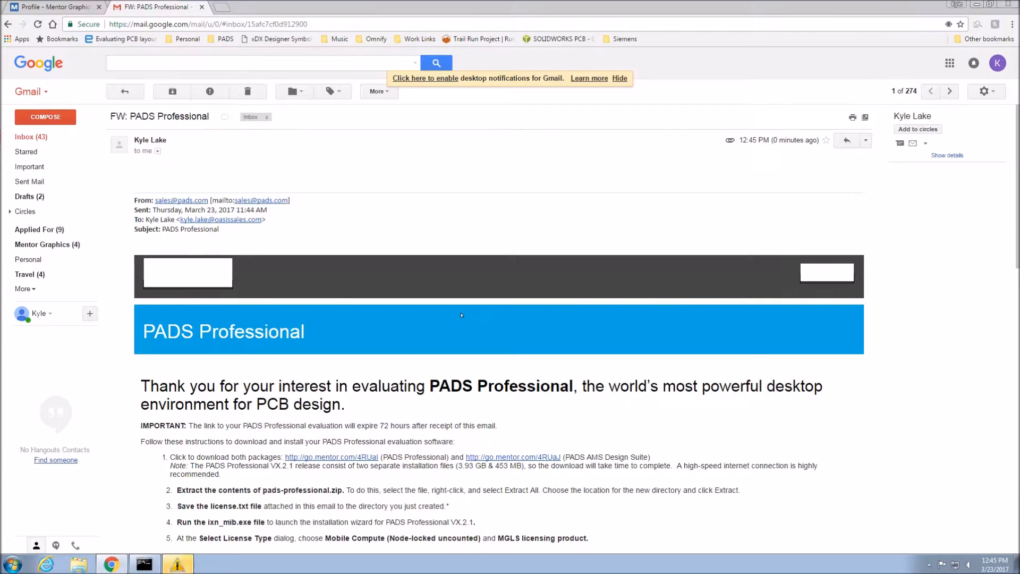
scroll(461, 315, "down", 2)
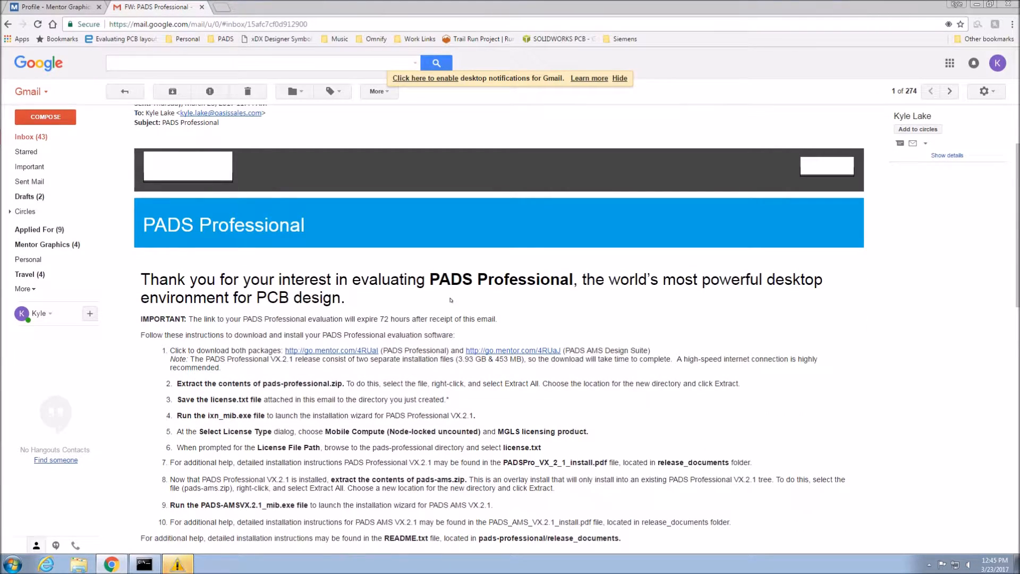
scroll(451, 300, "down", 2)
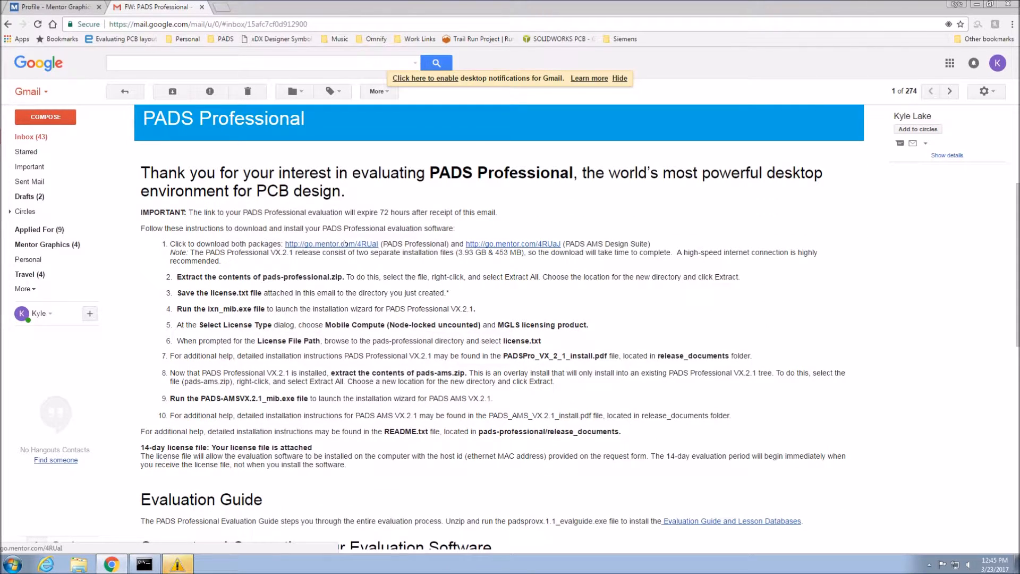
left_click(344, 244)
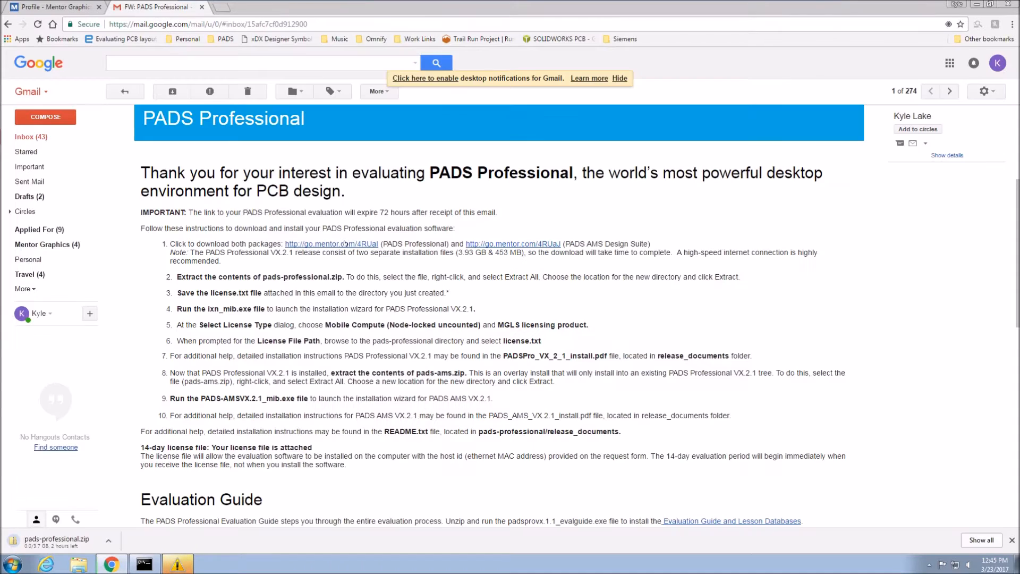
Download the license.txt attachment from the PADS Professional e-mail.
scroll(374, 294, "down", 10)
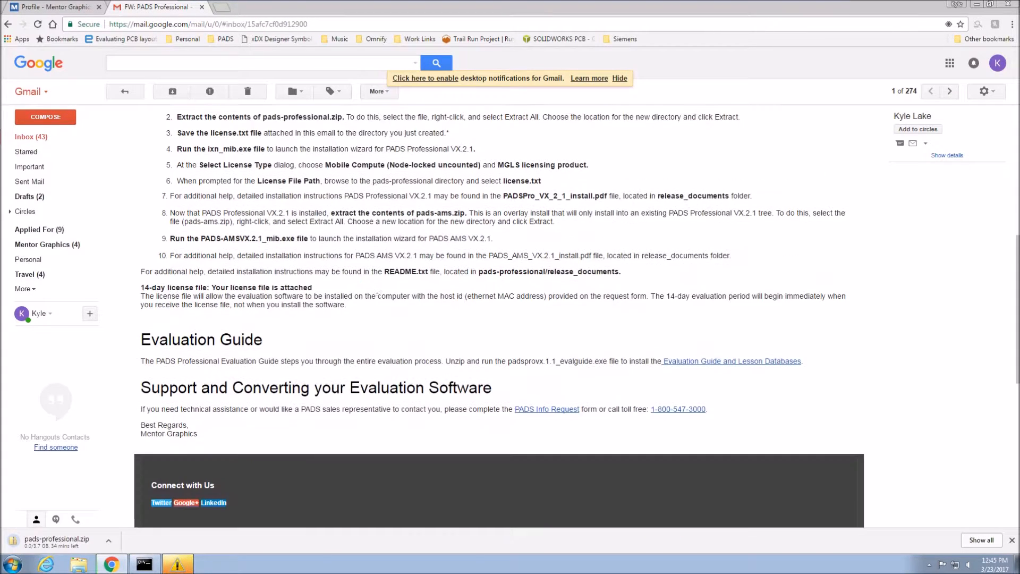
scroll(374, 294, "down", 2)
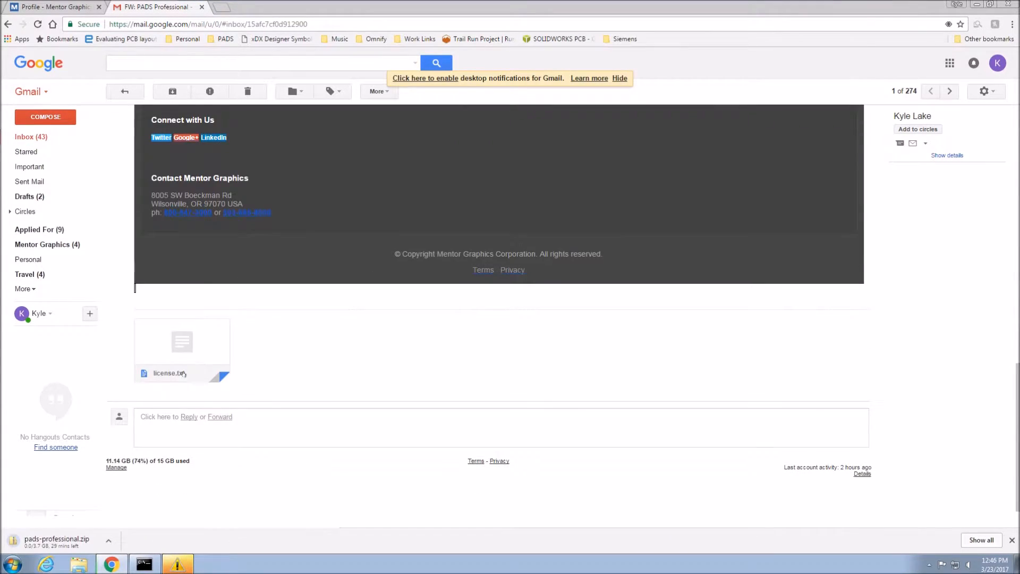
mouse_move(204, 334)
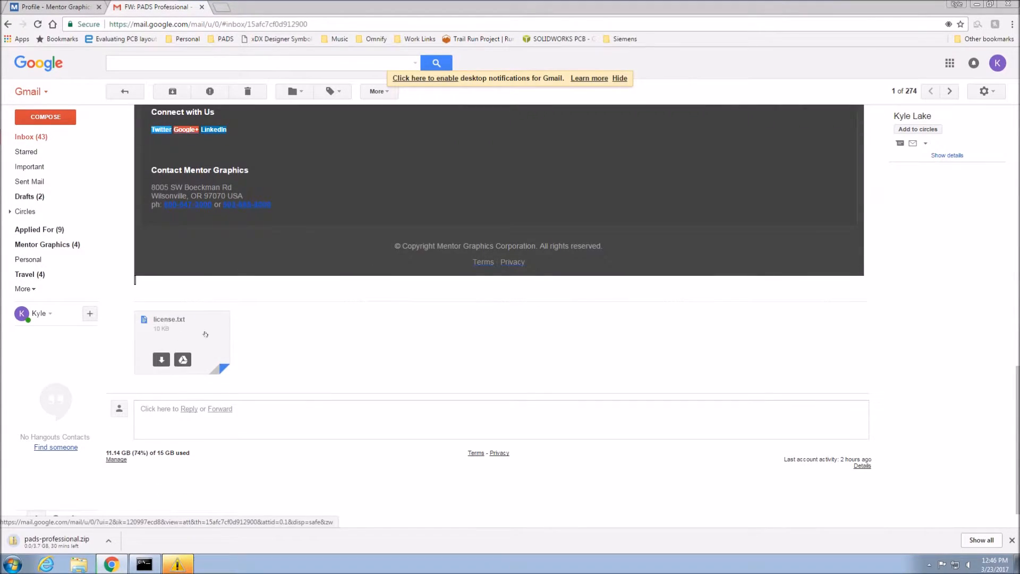
left_click(158, 359)
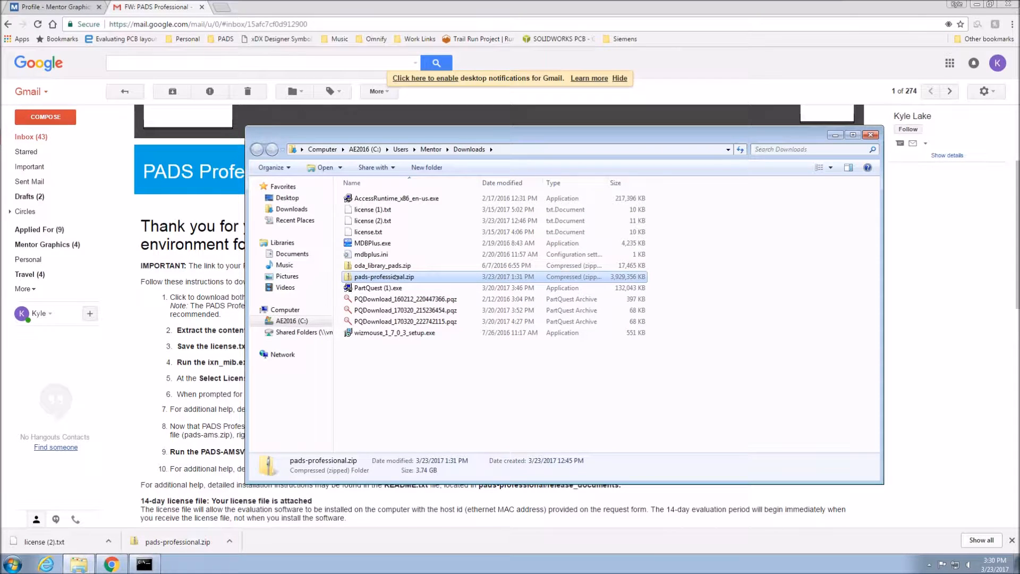
Extract pads-professional.zip with 7-Zip into the folder C:\MentorGraphics\Install_fromhere.
right_click(397, 277)
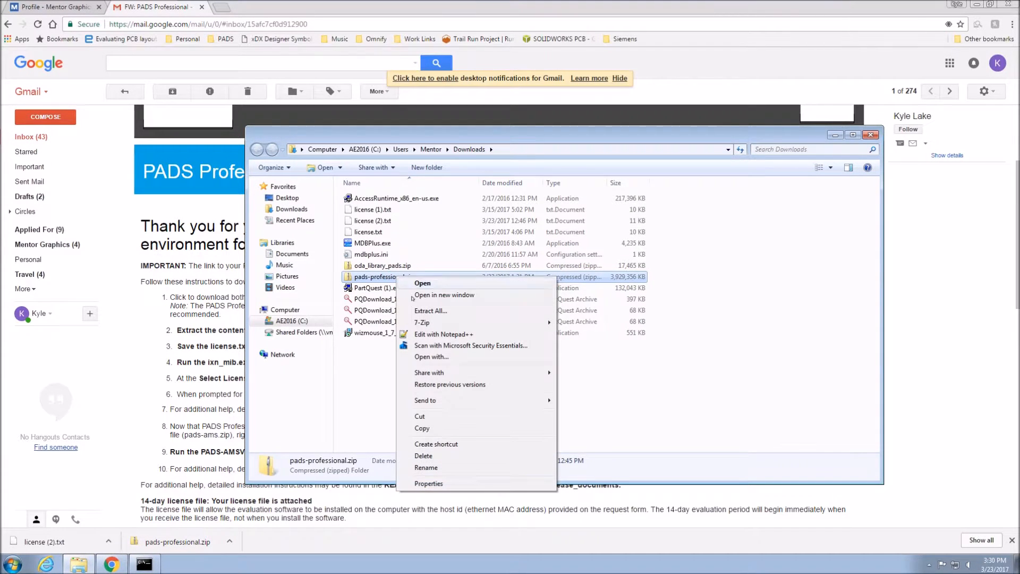
mouse_move(417, 322)
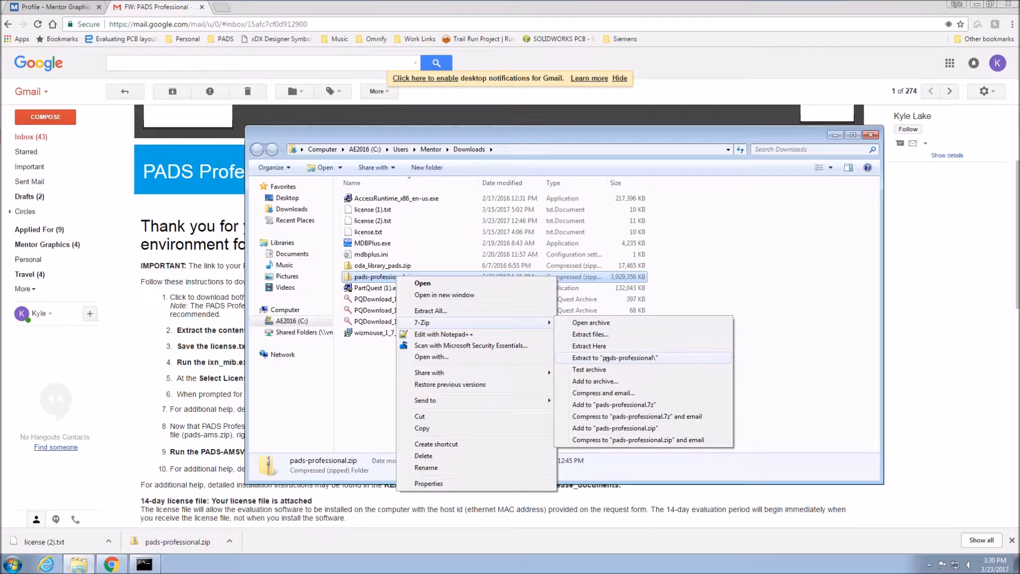
left_click(590, 334)
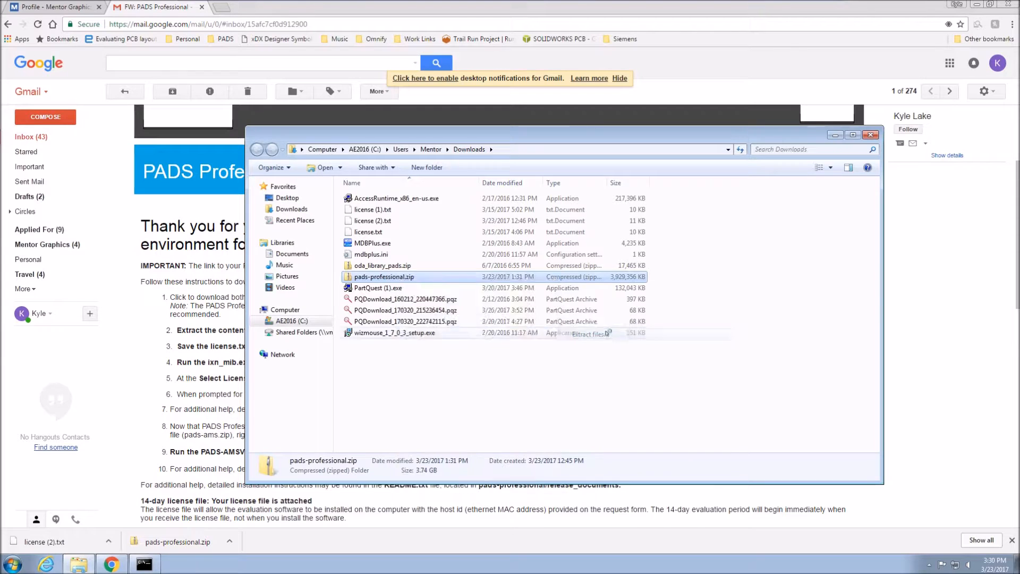
left_click(614, 243)
left_click(441, 276)
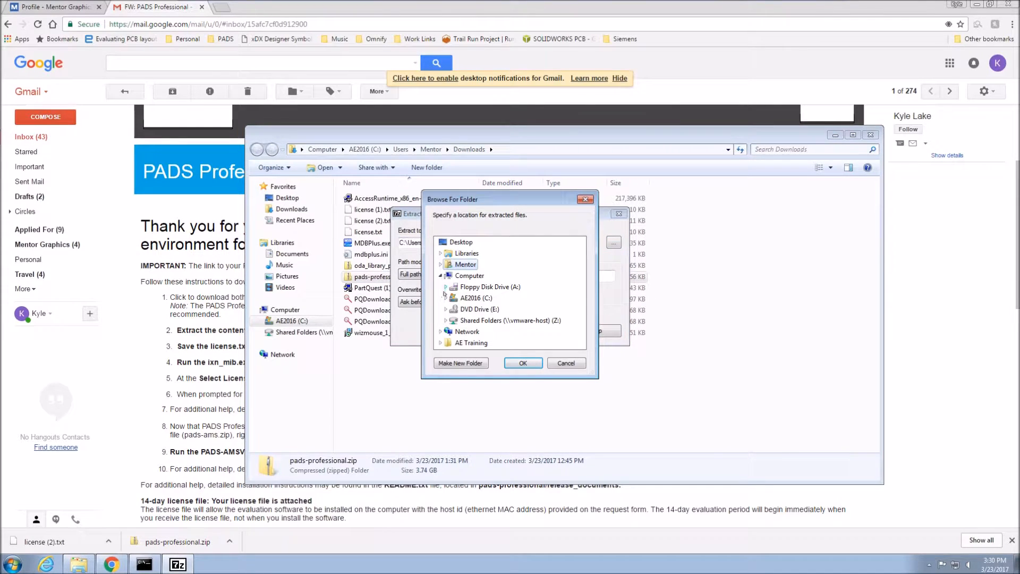
left_click(446, 298)
left_click(451, 254)
left_click(481, 286)
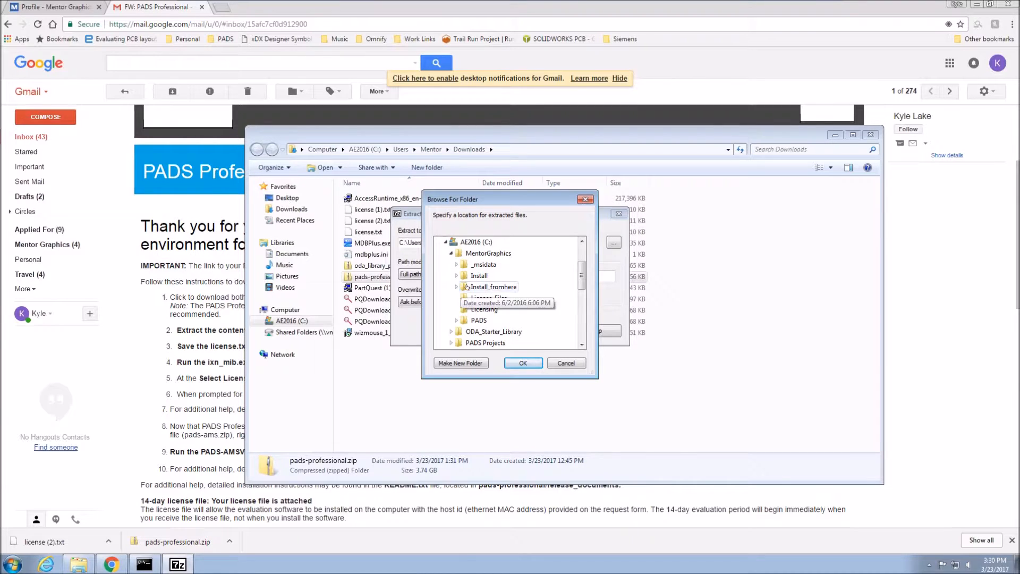
left_click(522, 363)
left_click(481, 331)
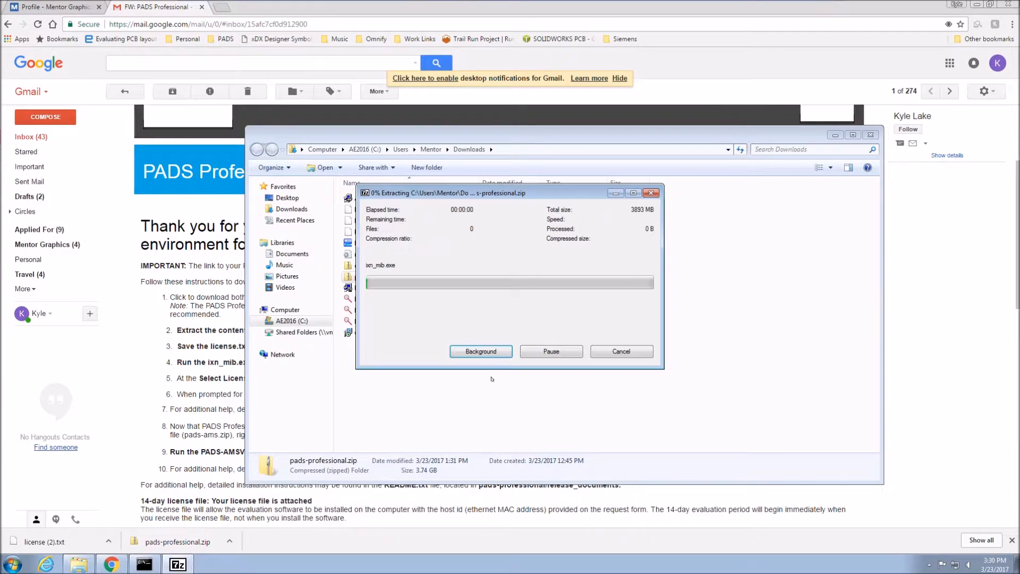
Run ixn_mib.exe from C:\MentorGraphics\Install_fromhere and proceed to the installer's source and target selection.
left_click(288, 322)
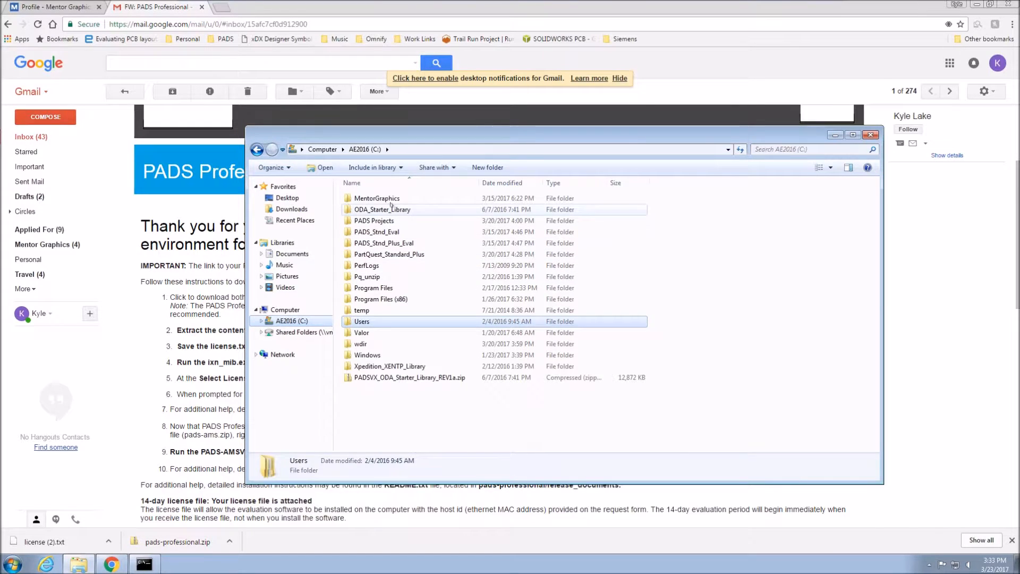
left_click(386, 199)
double_click(386, 199)
double_click(396, 220)
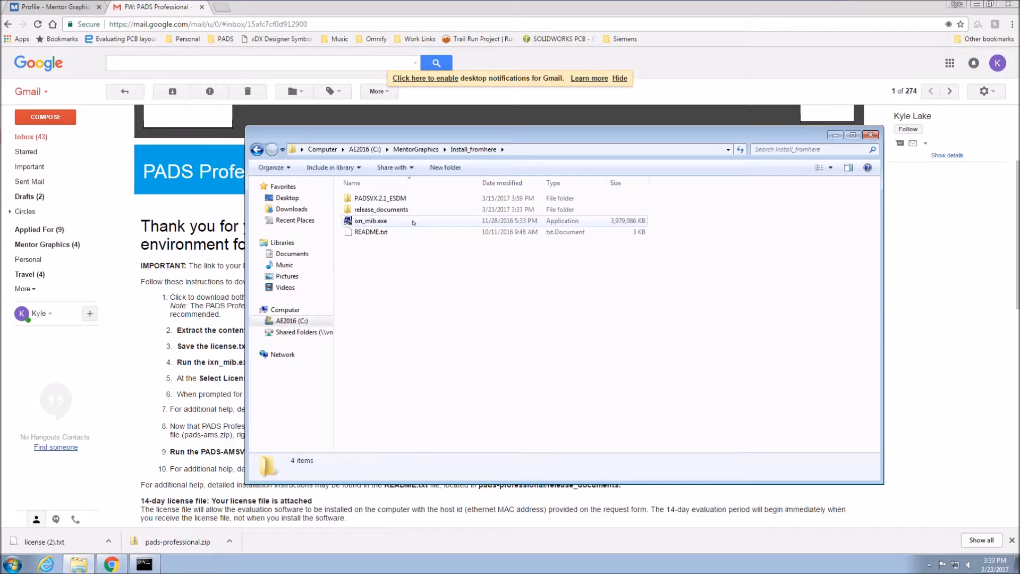
double_click(413, 221)
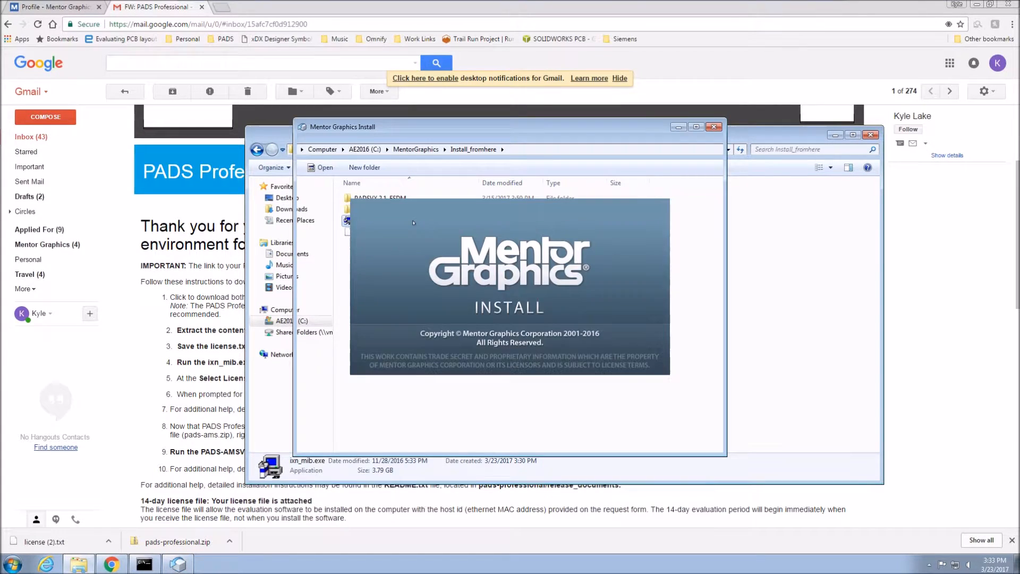
left_click(398, 240)
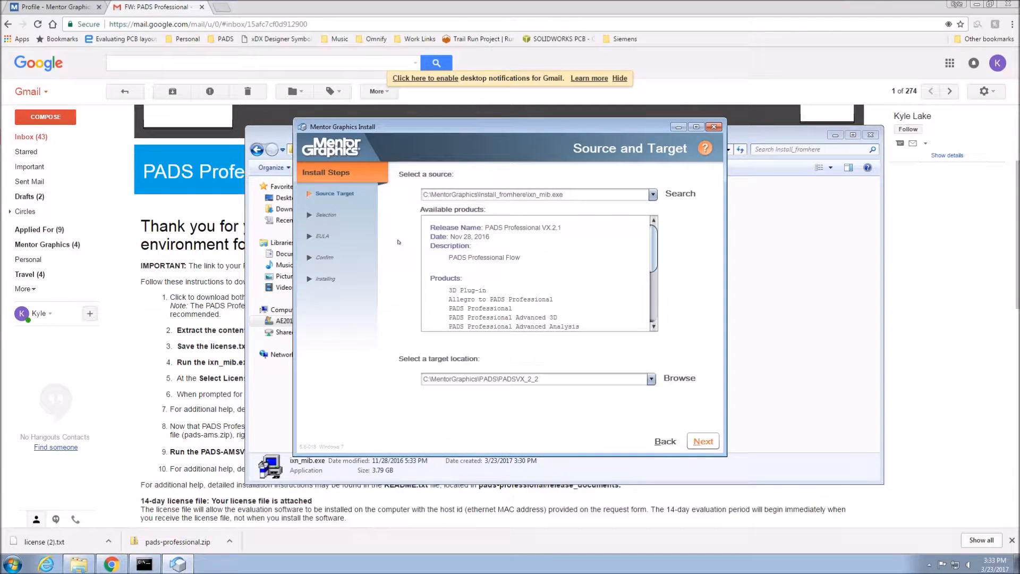
Set the install target to a new folder named PADS_Pro_VX2_1 inside C:\MentorGraphics\PADS and continue to product selection.
left_click(690, 378)
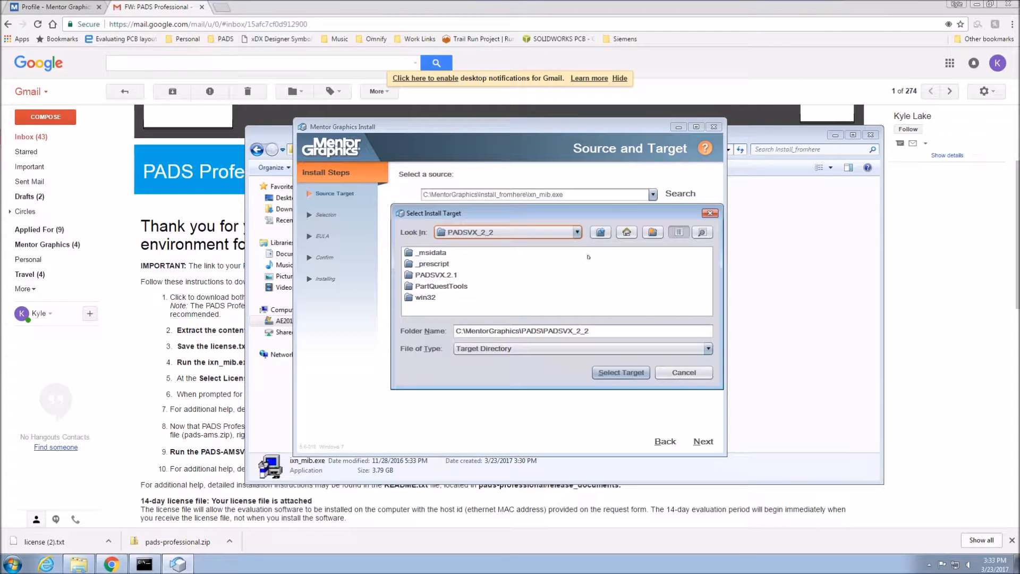
left_click(600, 232)
left_click(600, 232)
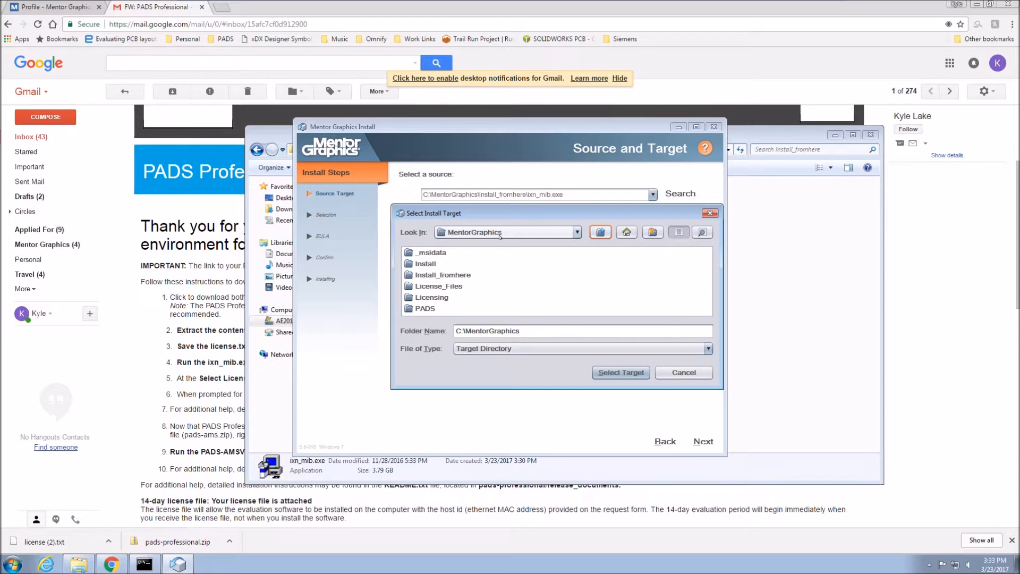
double_click(425, 308)
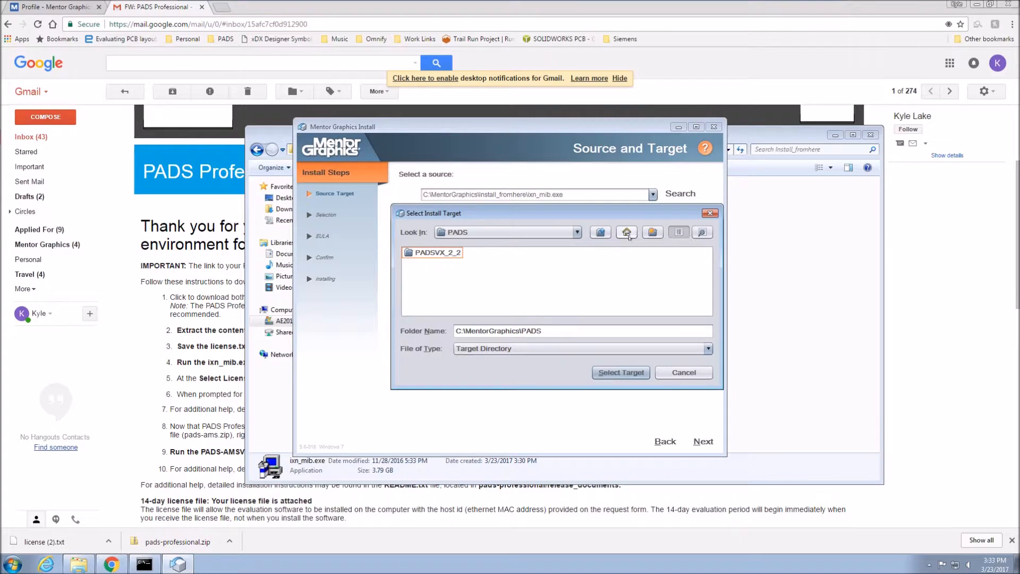
left_click(652, 232)
type("PADS_Pro")
type("_VX")
type("2")
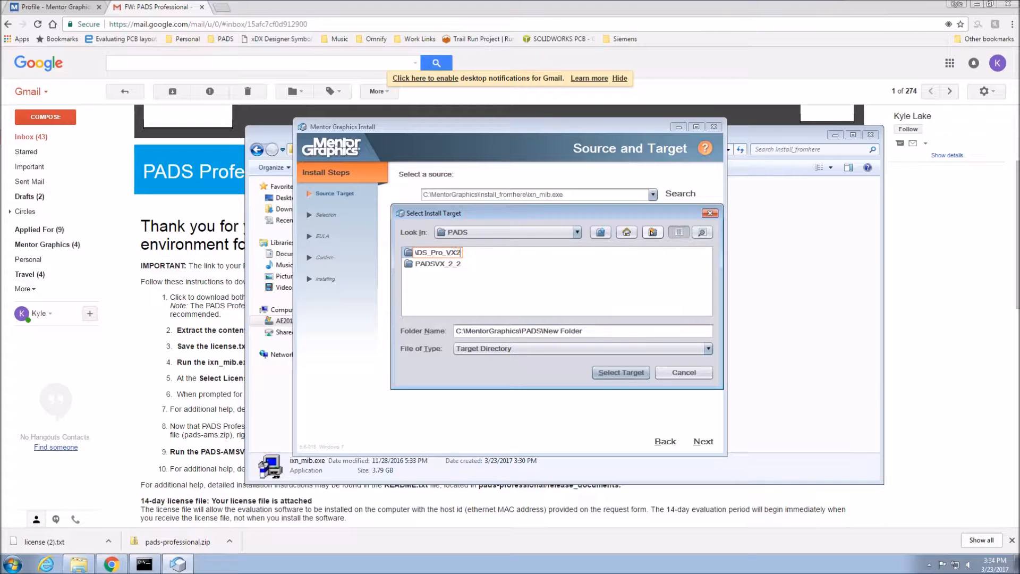
type("_1")
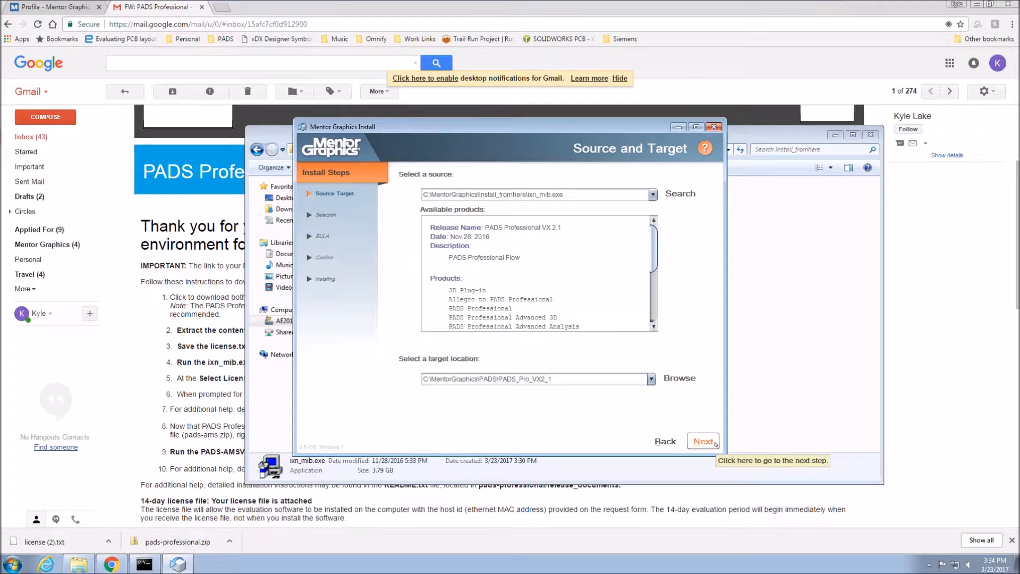
left_click(710, 439)
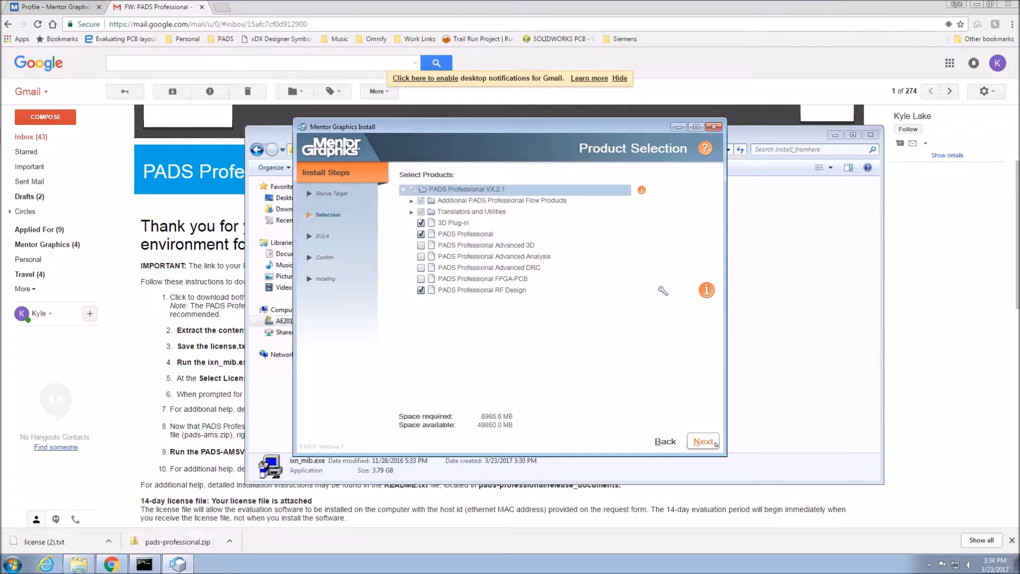
Accept the default PADS Professional VX.2.1 product selection and its license agreement, and start the installation.
left_click(410, 202)
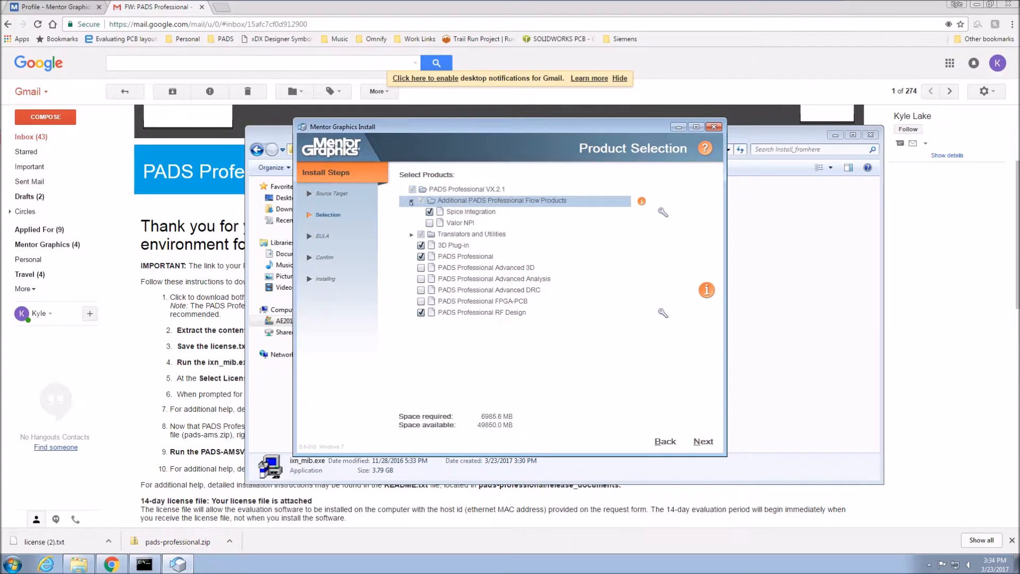
left_click(412, 235)
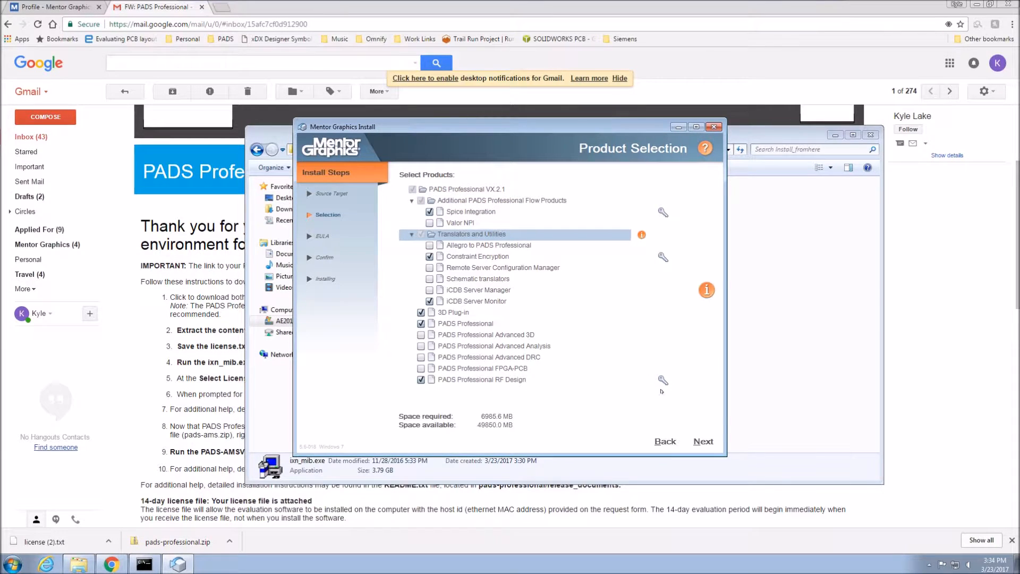
left_click(699, 441)
left_click(700, 442)
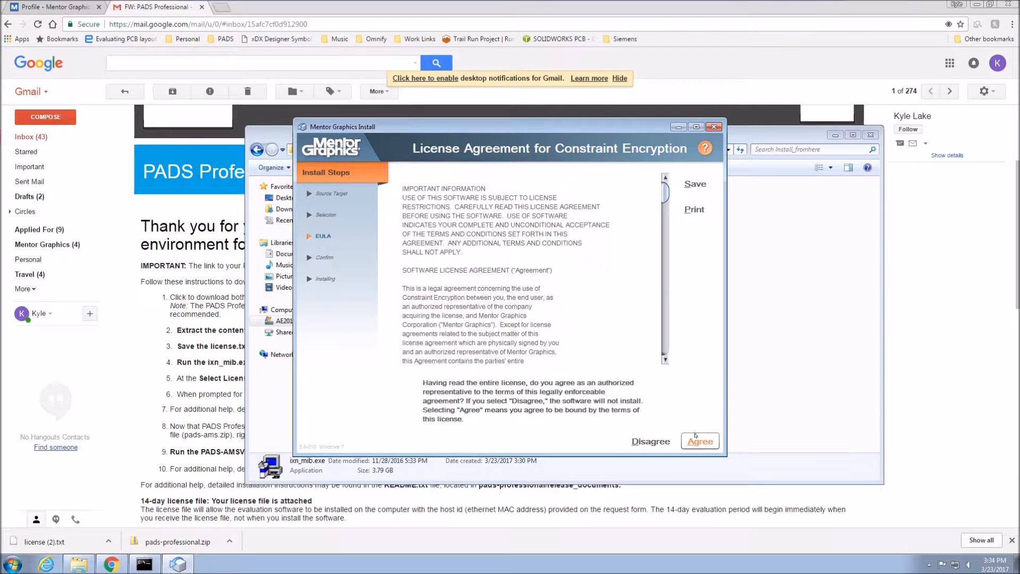
left_click(696, 439)
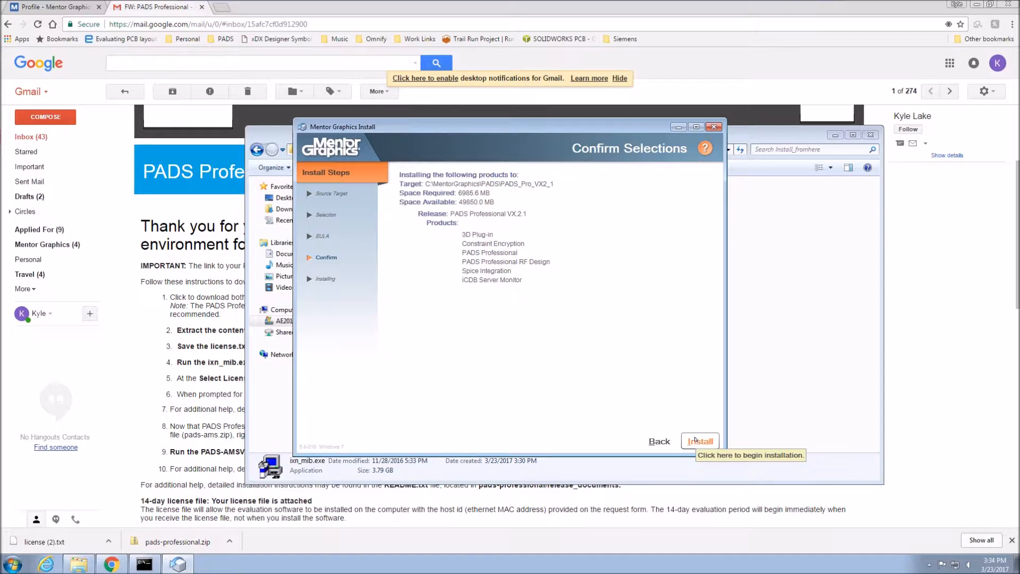
left_click(694, 439)
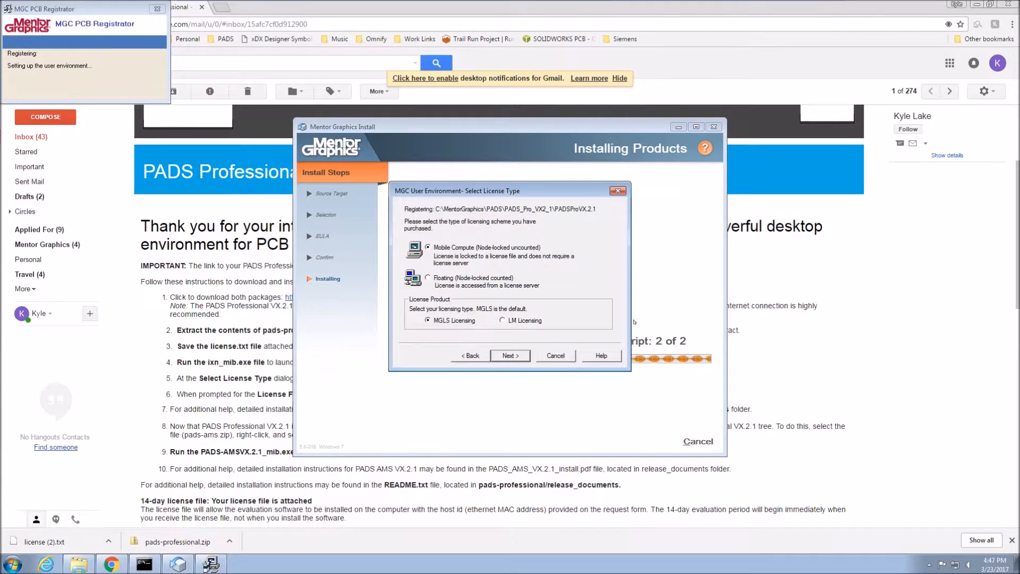
Accept Mobile Compute (Node-locked uncounted) with MGLS Licensing and choose license (2).txt from the Downloads folder as the license file.
left_click(509, 355)
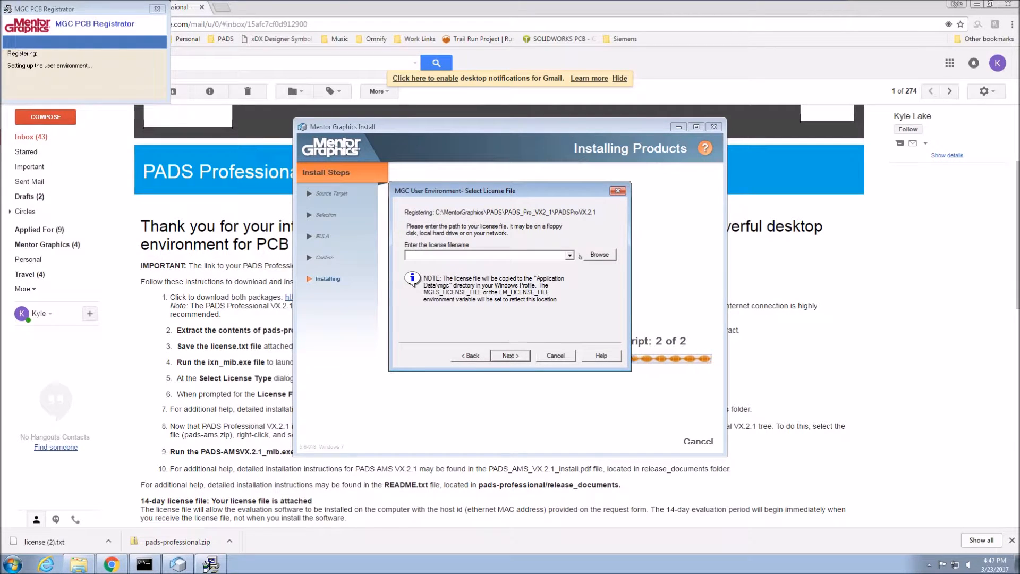
left_click(600, 254)
left_click(831, 451)
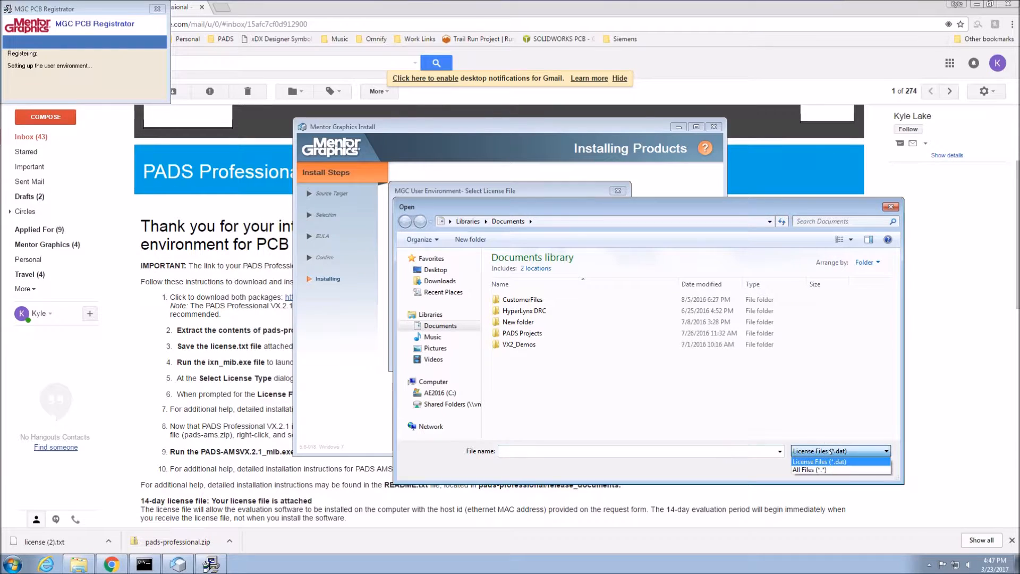
left_click(812, 468)
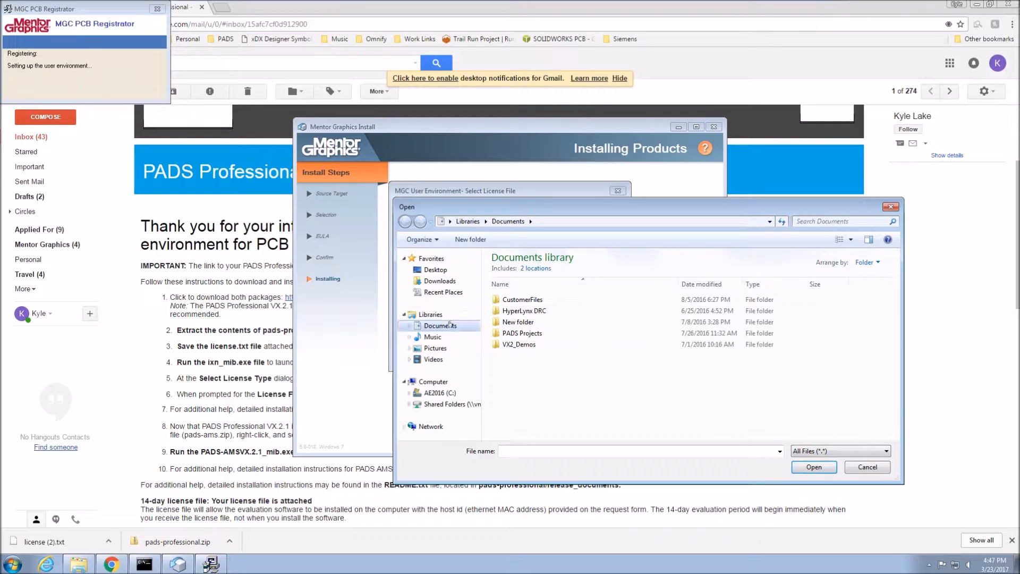
left_click(439, 281)
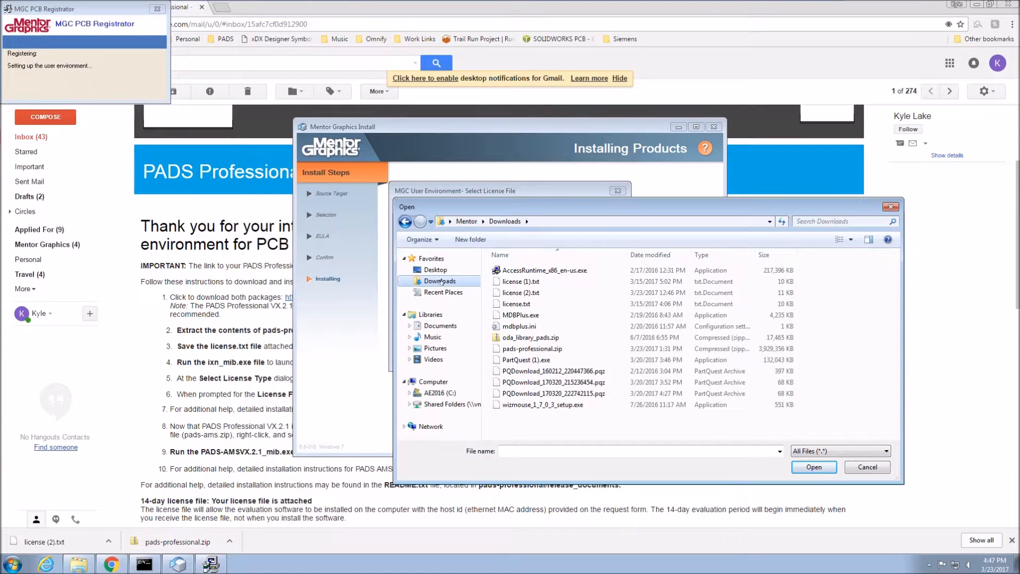
left_click(565, 293)
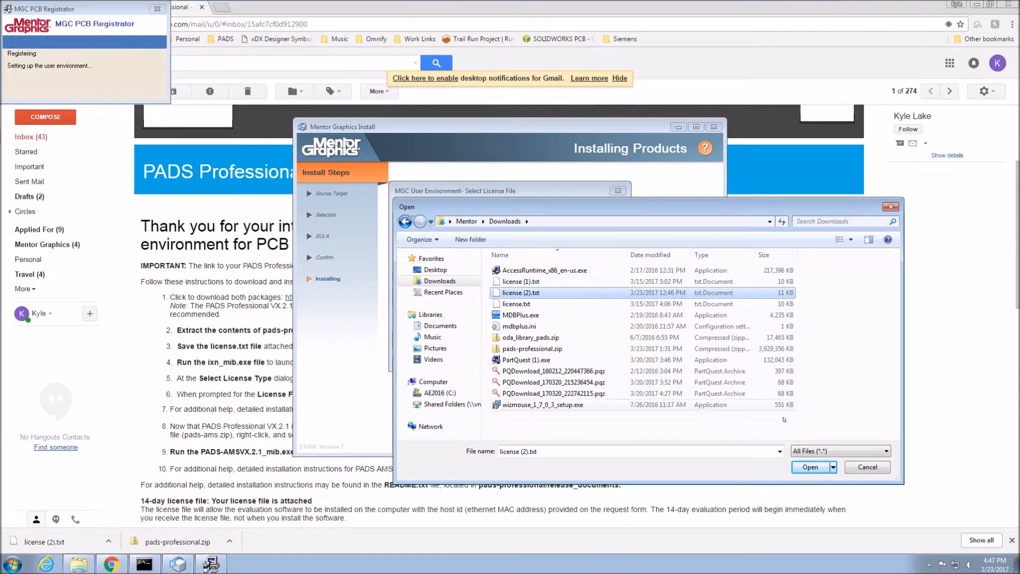
left_click(810, 468)
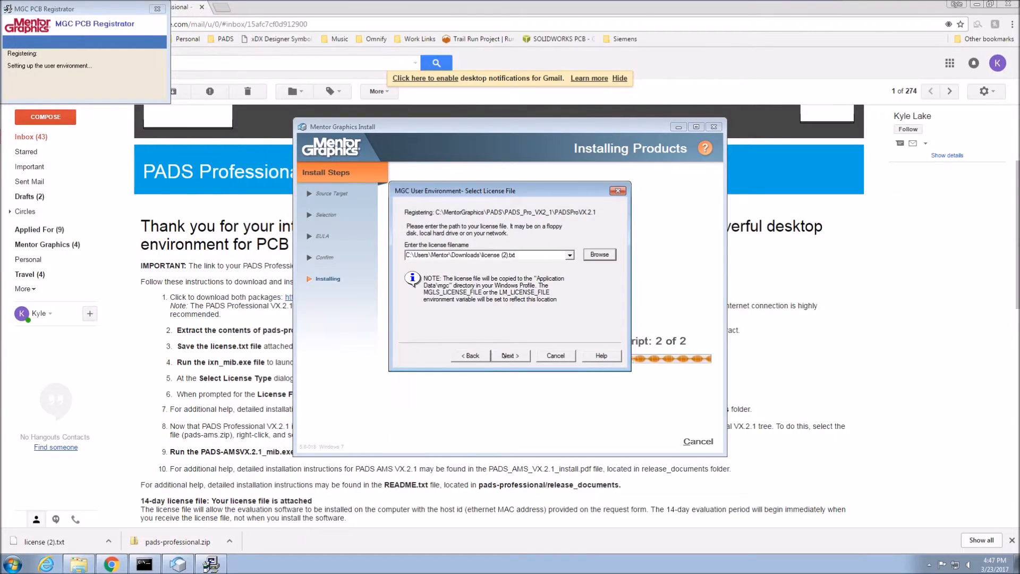
left_click(508, 355)
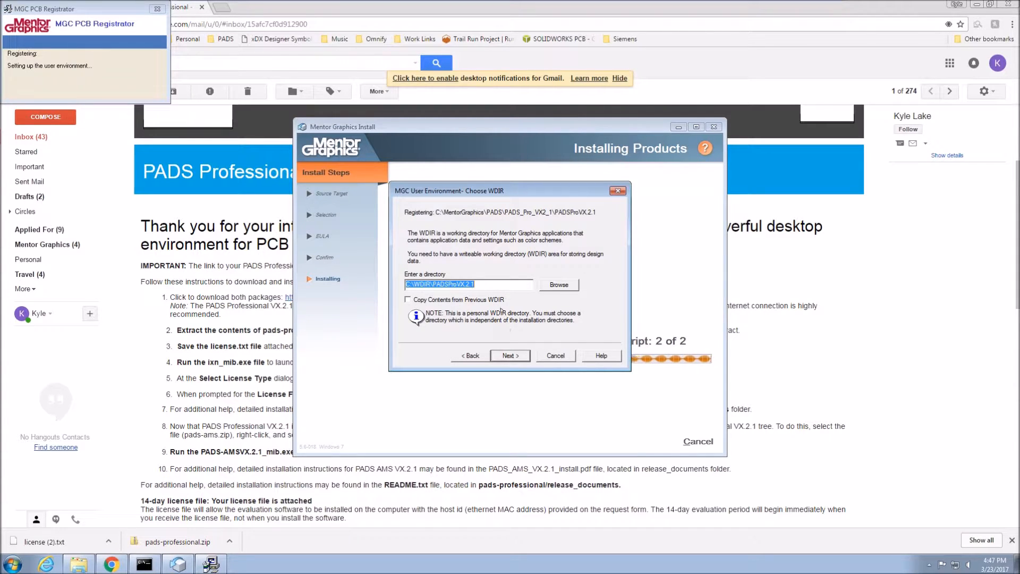
Accept C:\WDIR\PADSProVX.2.1 as the working directory, agree to create it, and finish the user environment setup.
left_click(476, 284)
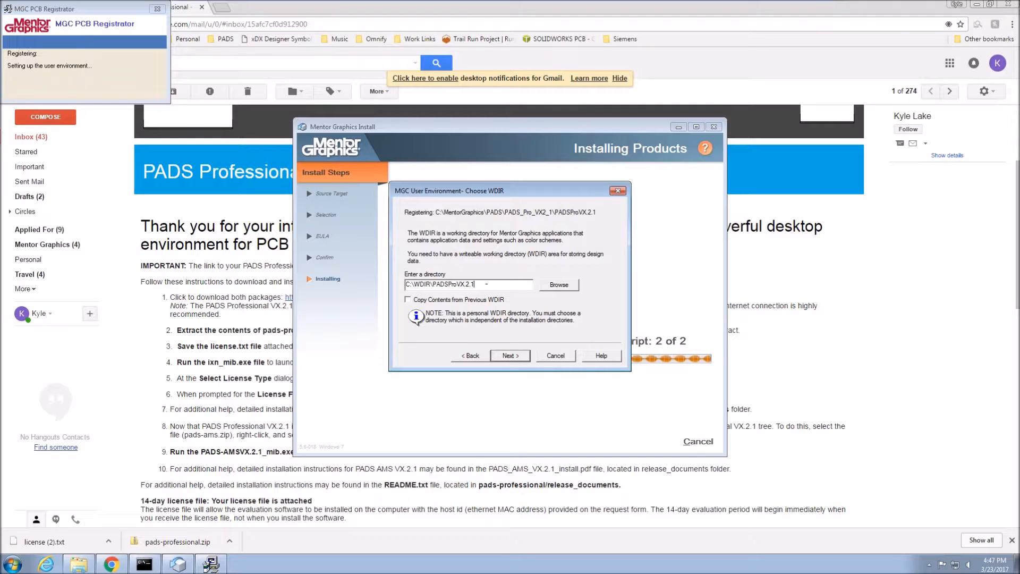
left_click(520, 356)
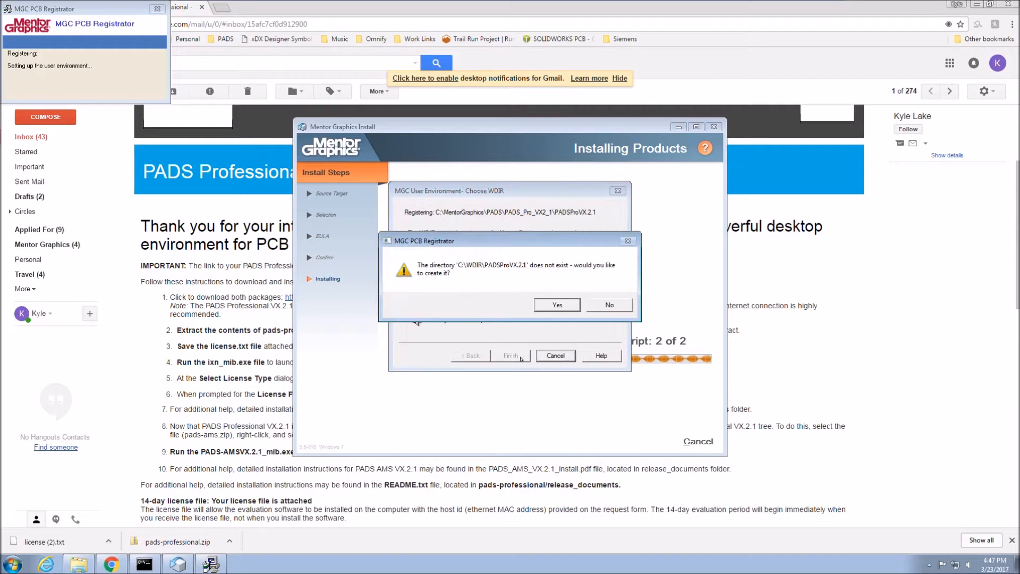
left_click(547, 306)
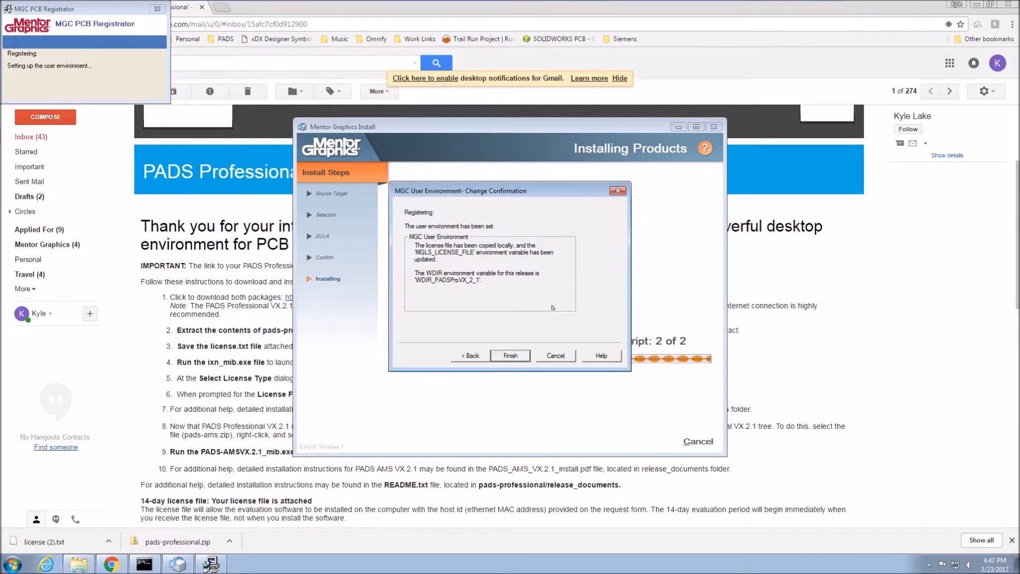
left_click(510, 356)
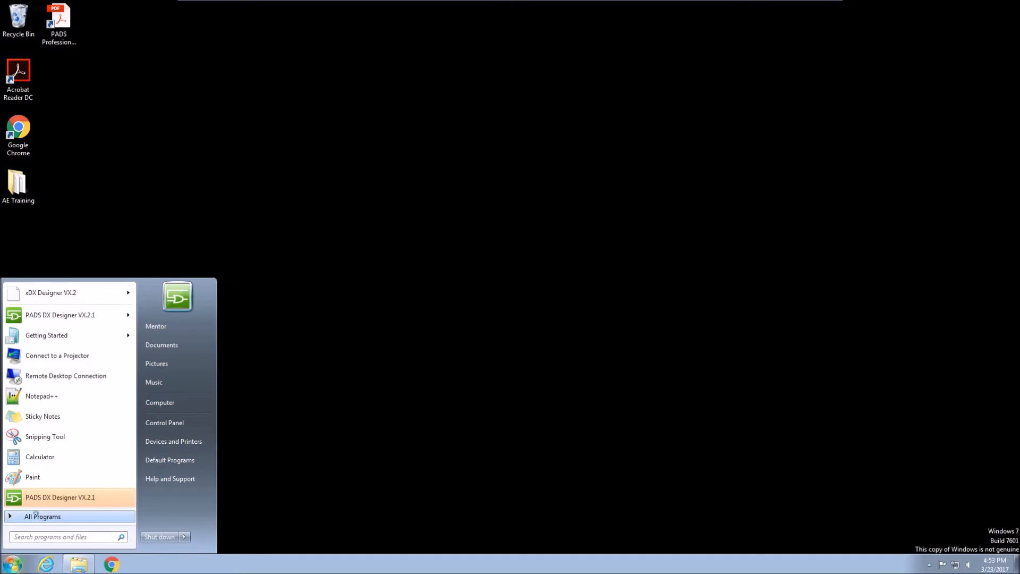
Create a desktop shortcut for PADS DX Designer VX.2.1 from the PADS Professional VX.2.1 Design Entry programs.
left_click(36, 515)
scroll(61, 403, "down", 3)
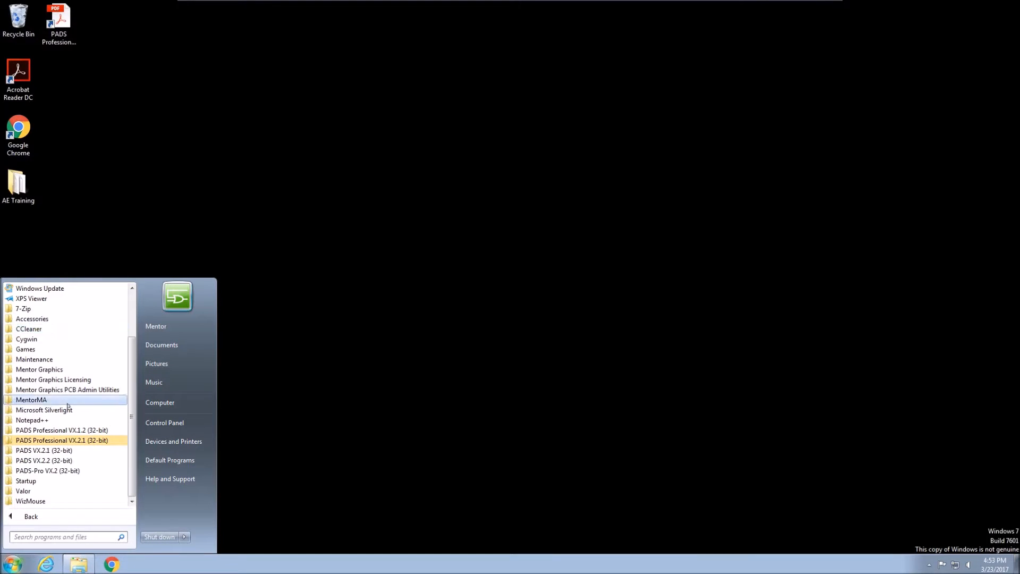
left_click(90, 440)
scroll(71, 425, "down", 1)
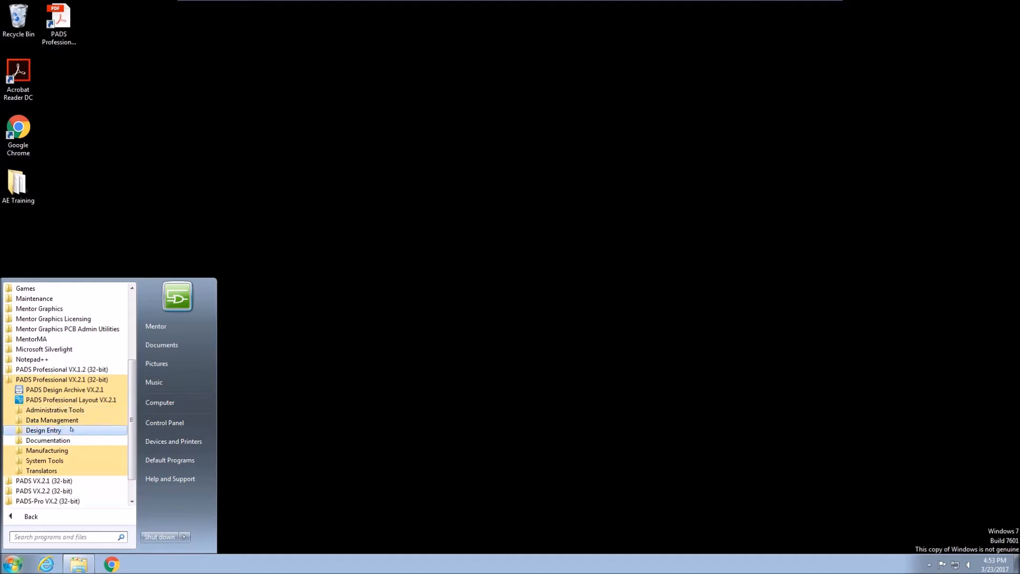
left_click(71, 429)
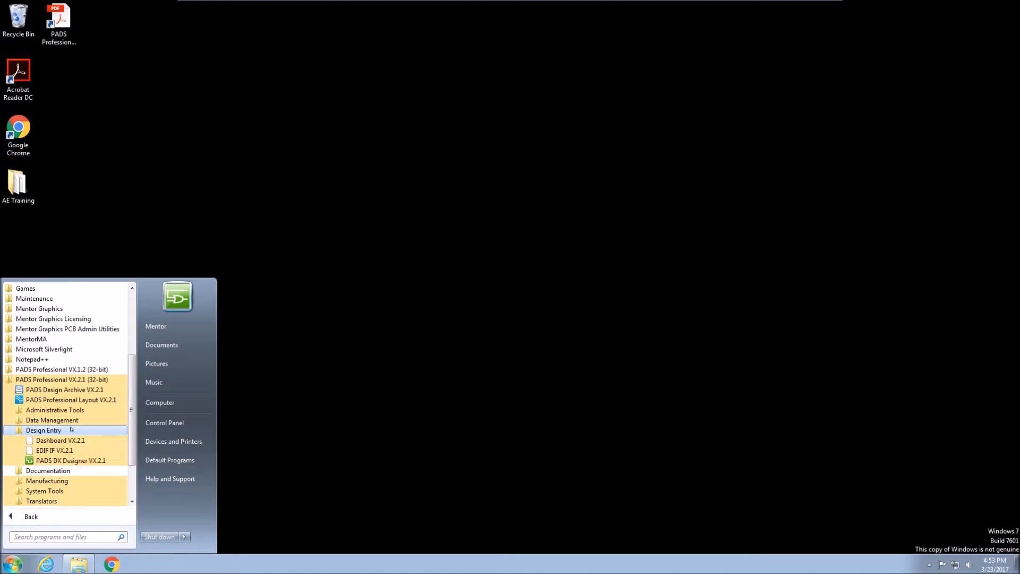
right_click(85, 461)
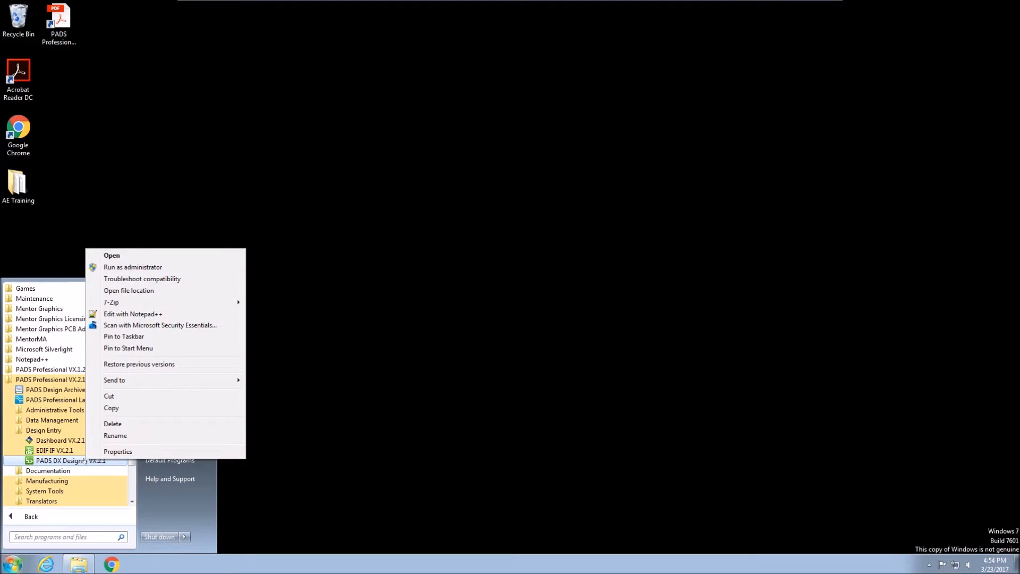
left_click(112, 409)
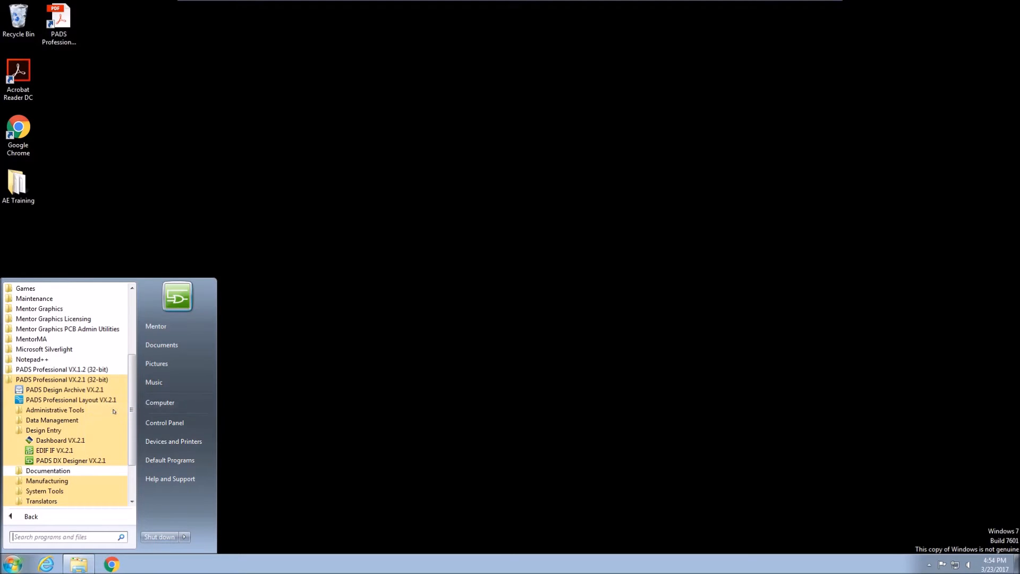
left_click(135, 209)
right_click(136, 210)
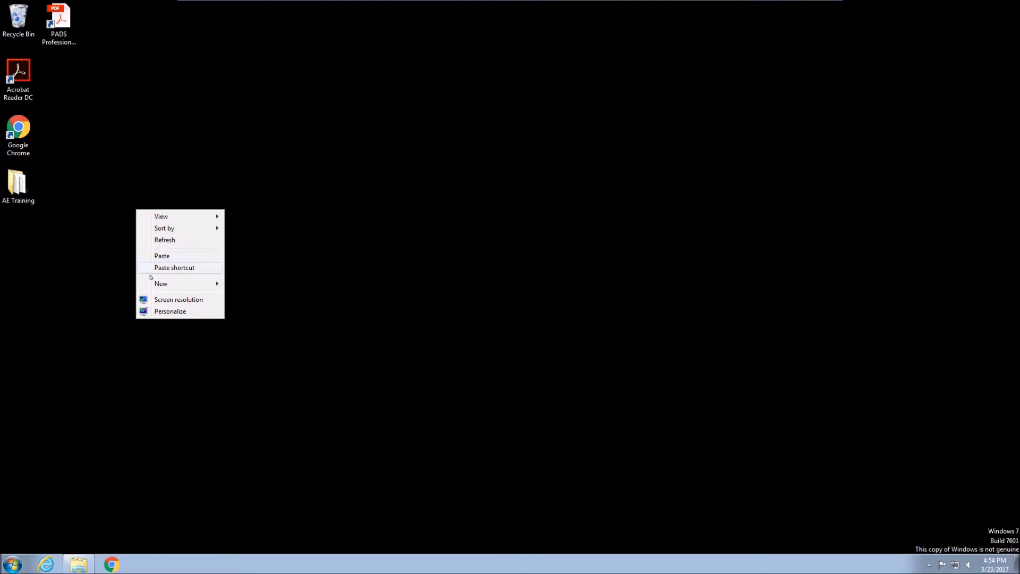
left_click(169, 268)
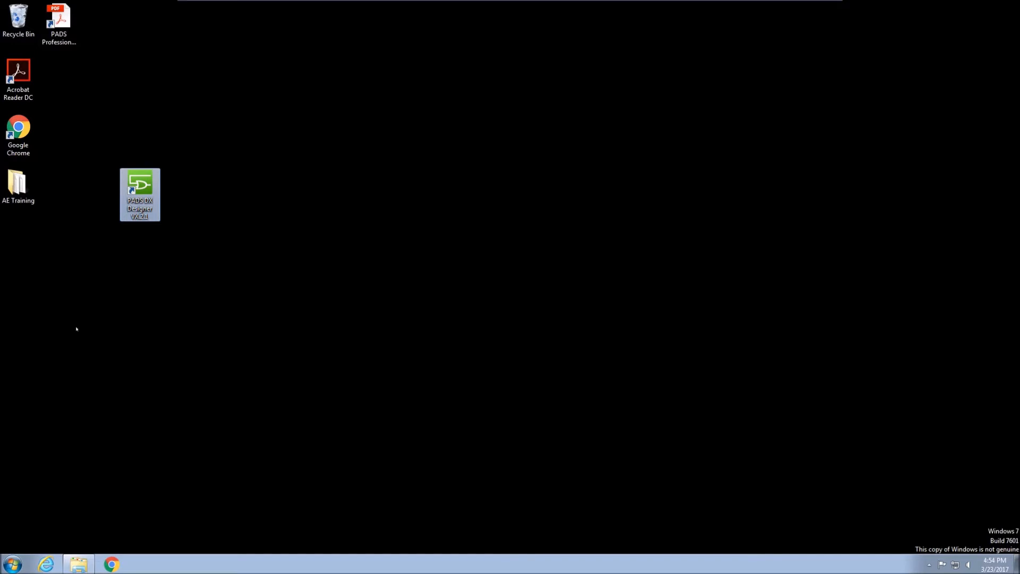
Create a desktop shortcut for PADS Professional Layout VX.2.1 from the PADS Professional VX.2.1 (32-bit) programs.
left_click(12, 564)
left_click(32, 515)
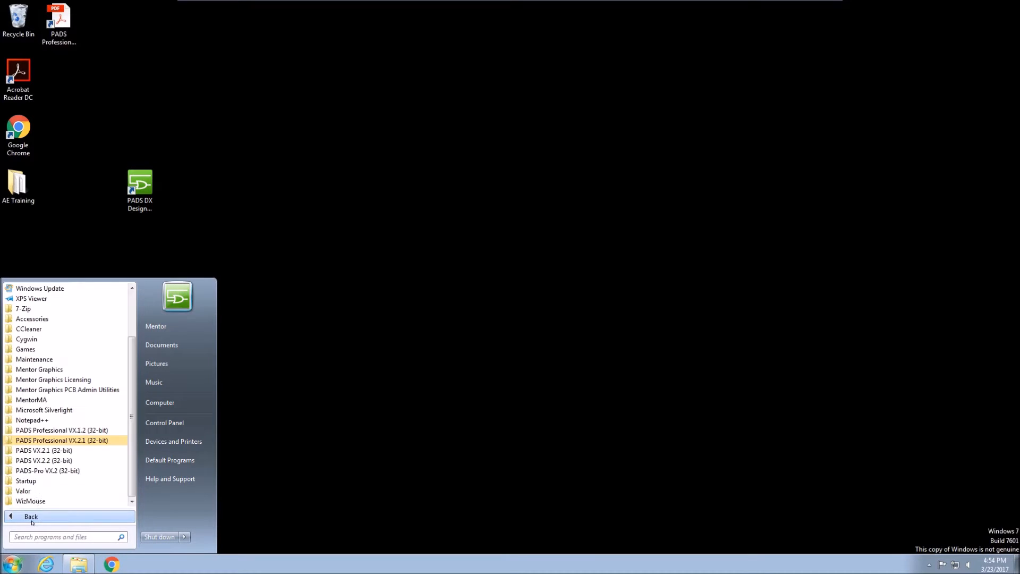
left_click(62, 439)
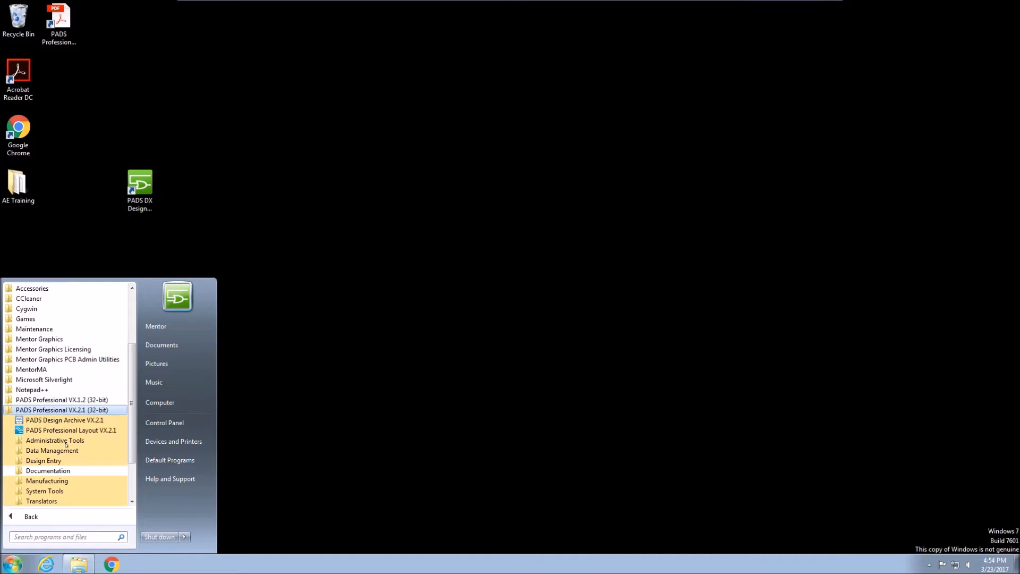
right_click(90, 433)
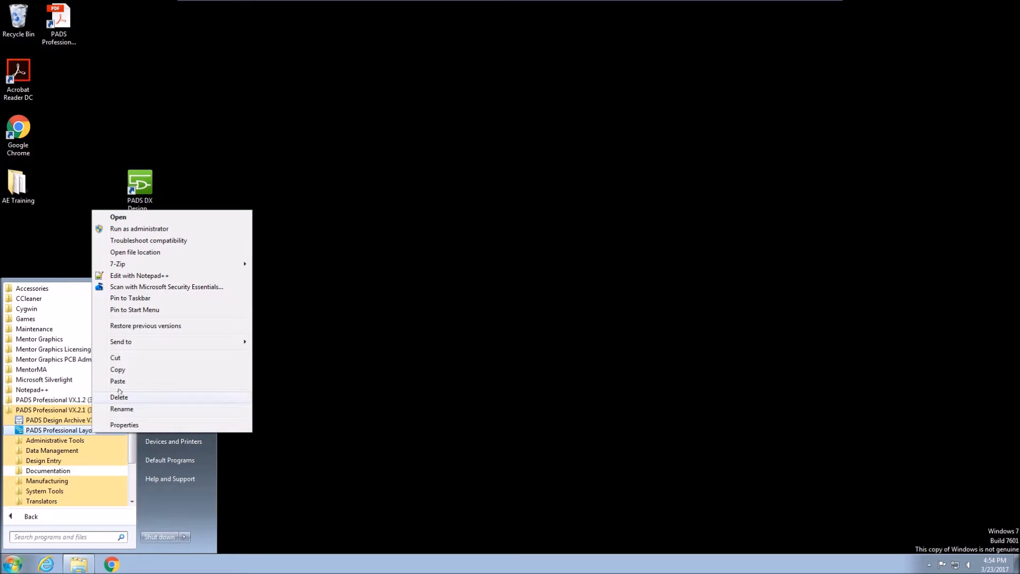
left_click(127, 369)
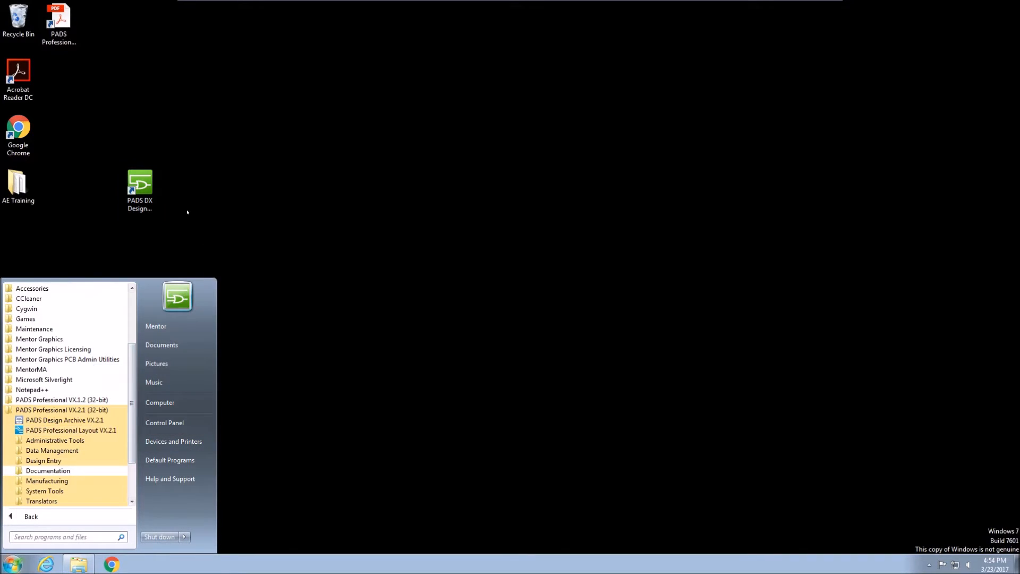
right_click(187, 212)
left_click(211, 268)
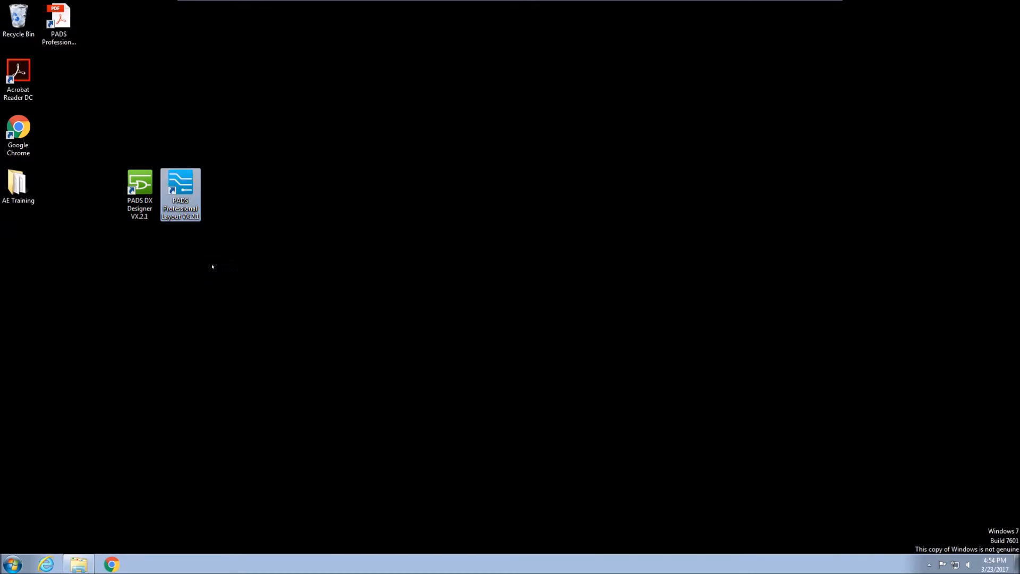
Launch PADS DX Designer VX.2.1 from its desktop shortcut.
left_click(146, 250)
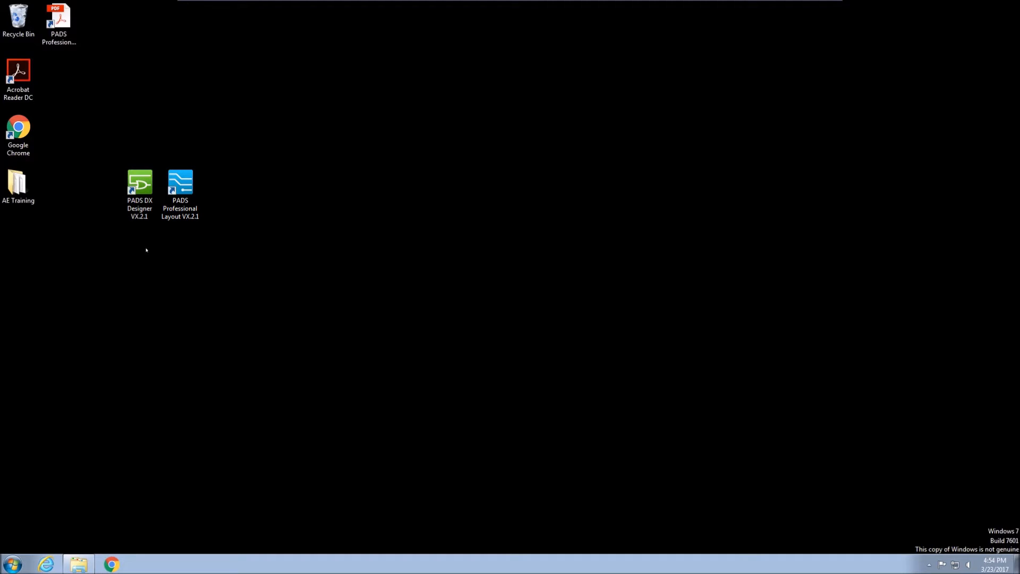
double_click(141, 193)
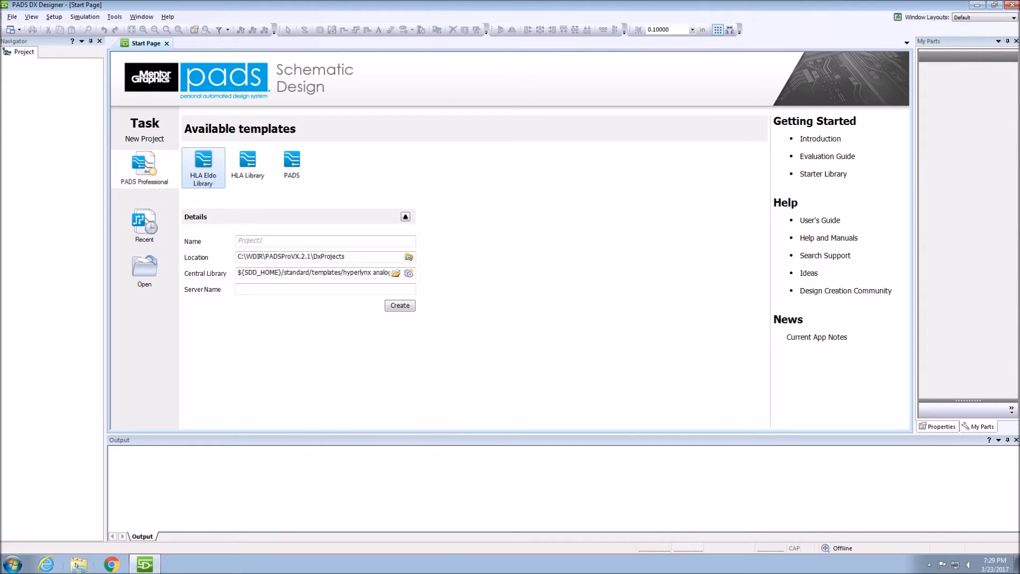
Switch to Windows Explorer, examine the contents of C:\PADS_Professional_Eval, and return to PADS DX Designer.
left_click(78, 564)
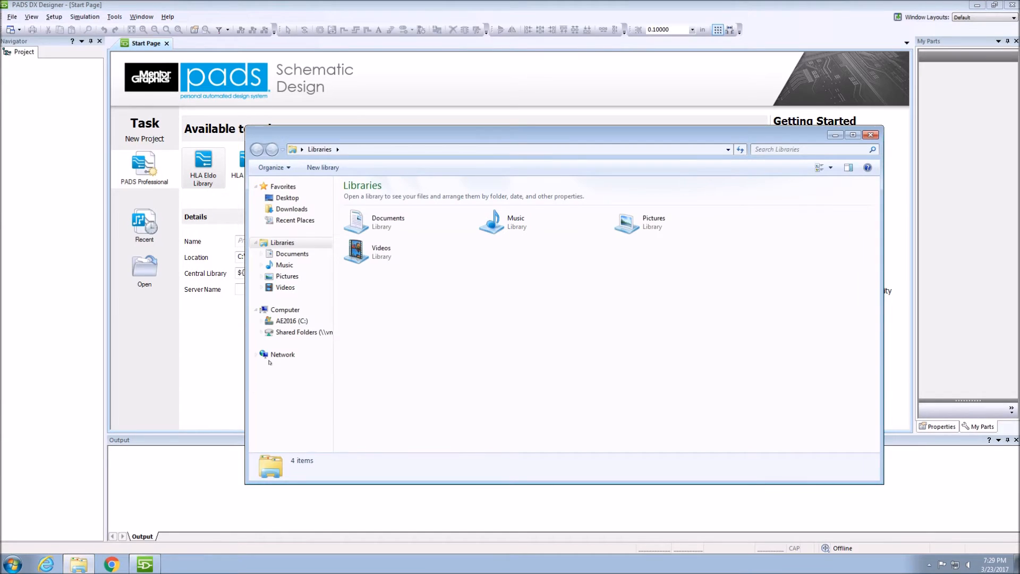
left_click(290, 321)
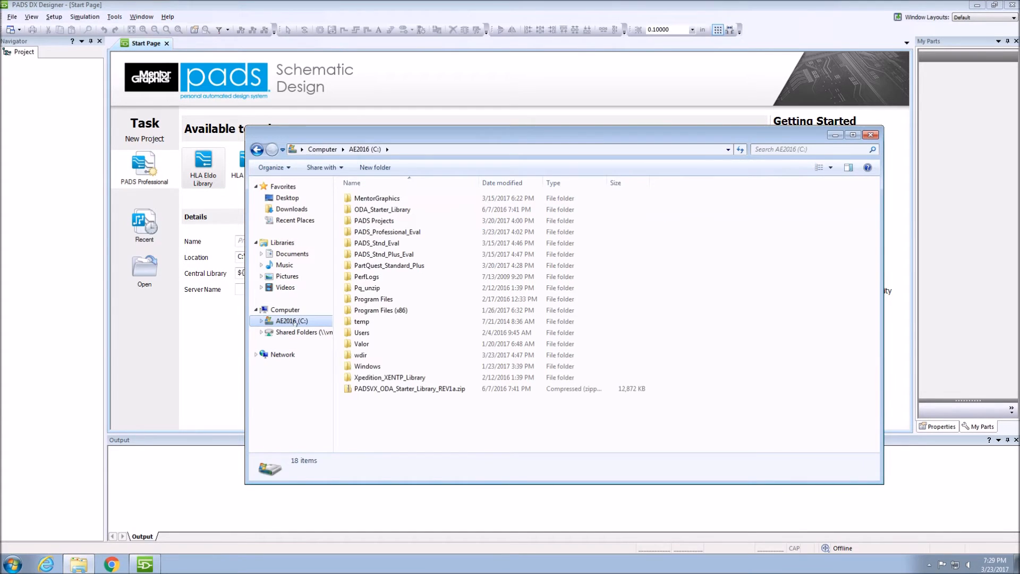
double_click(453, 232)
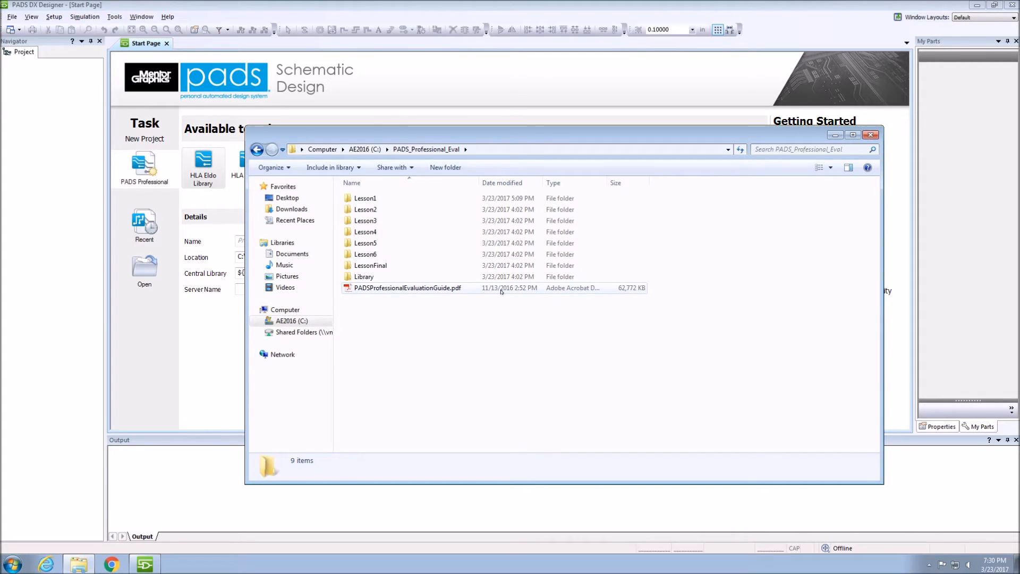
left_click(539, 11)
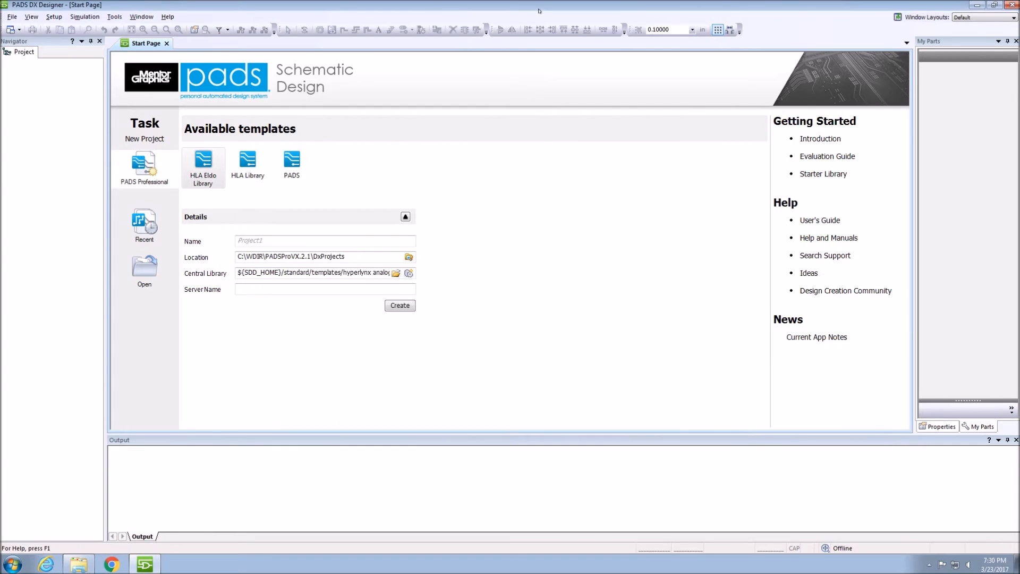
Open the project Lesson1.prj from C:\PADS_Professional_Eval\Lesson1 with the PADS Professional license and display the CORPORATE board's control_buffers sheet.
left_click(135, 262)
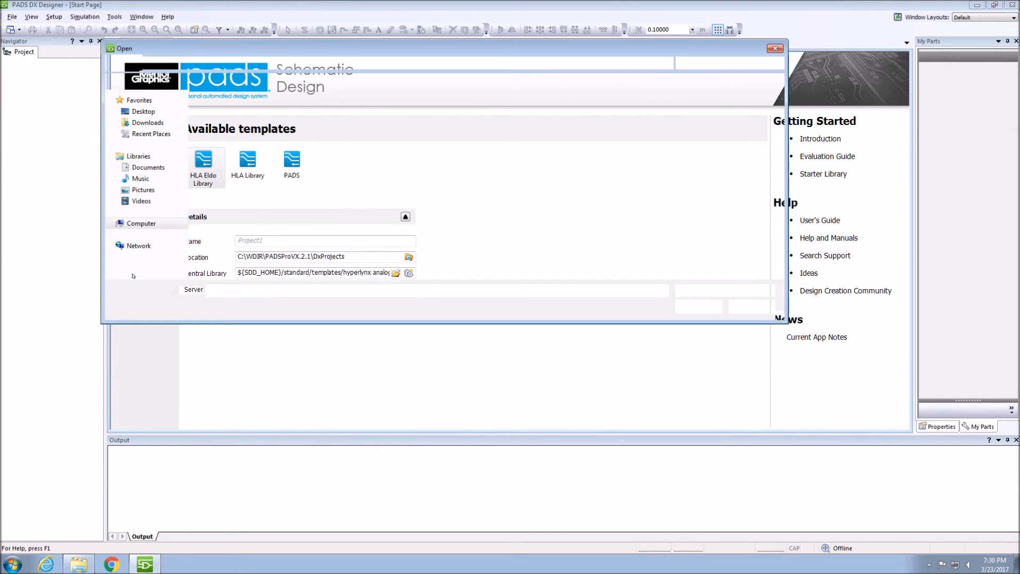
left_click(220, 63)
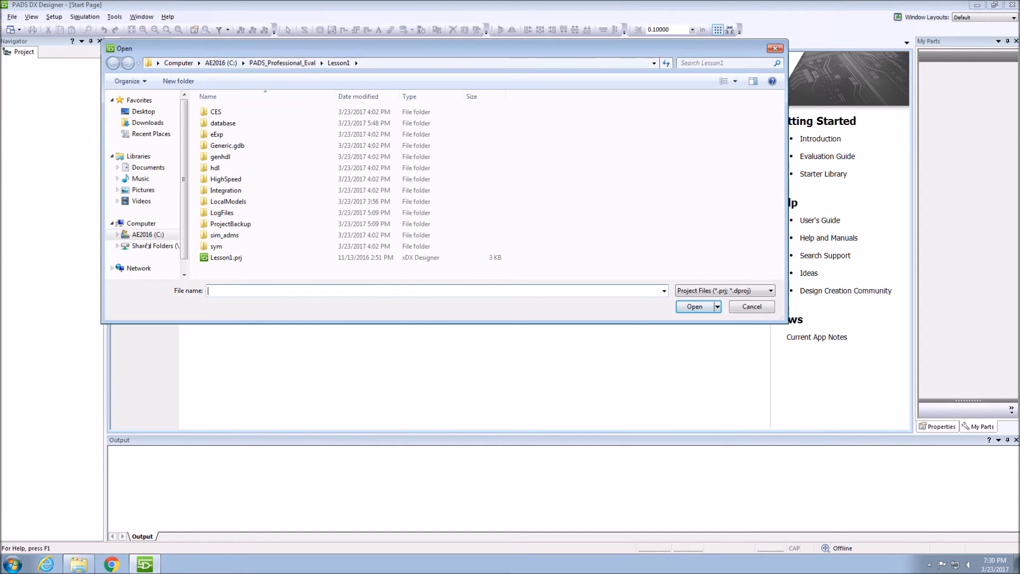
double_click(255, 145)
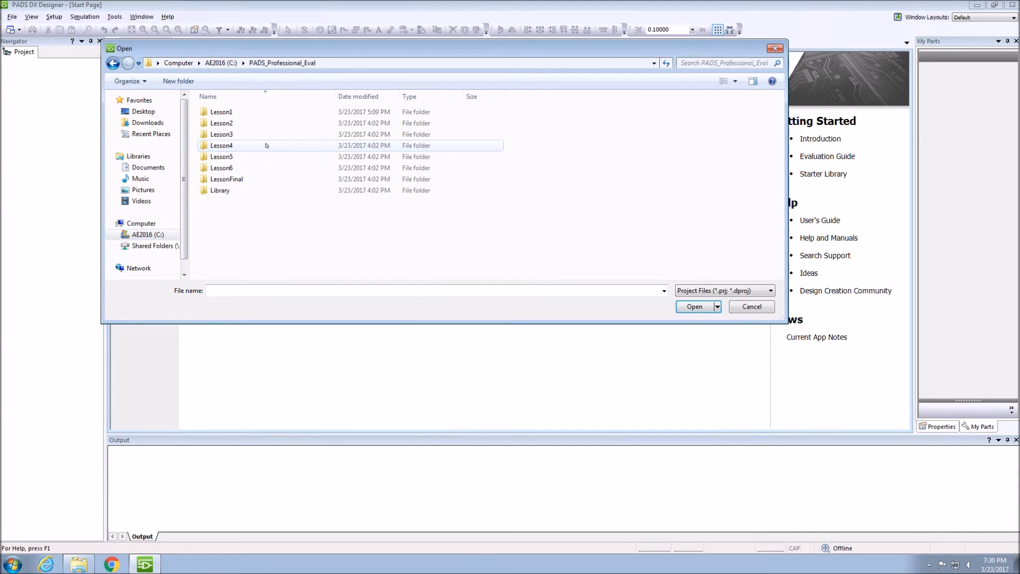
left_click(257, 112)
double_click(257, 111)
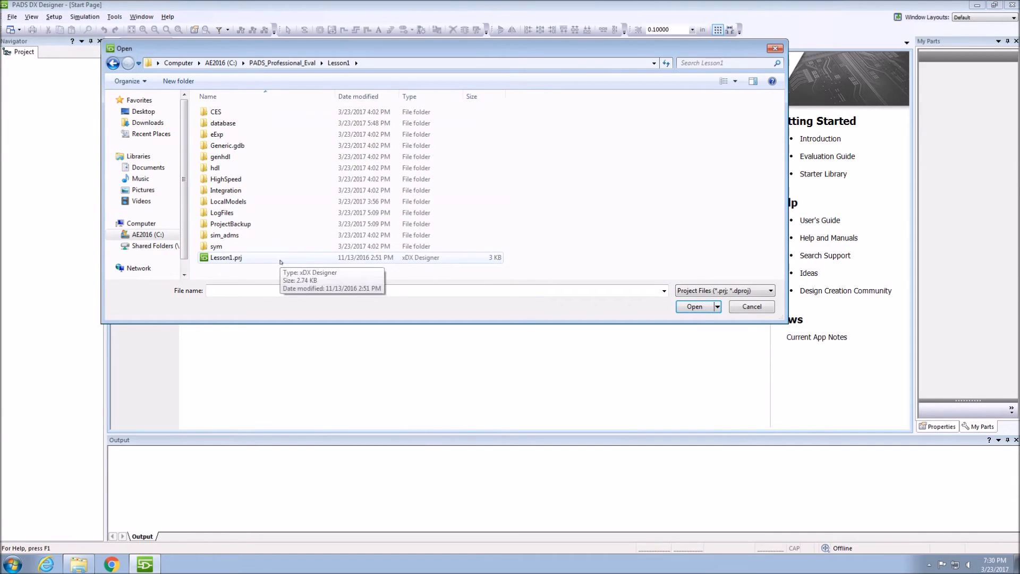
double_click(286, 257)
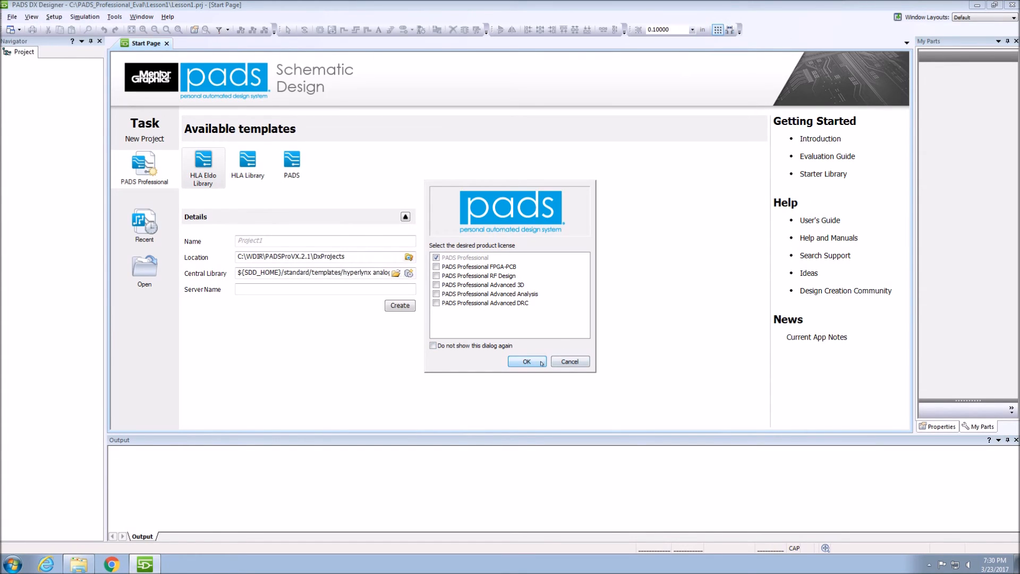
left_click(542, 363)
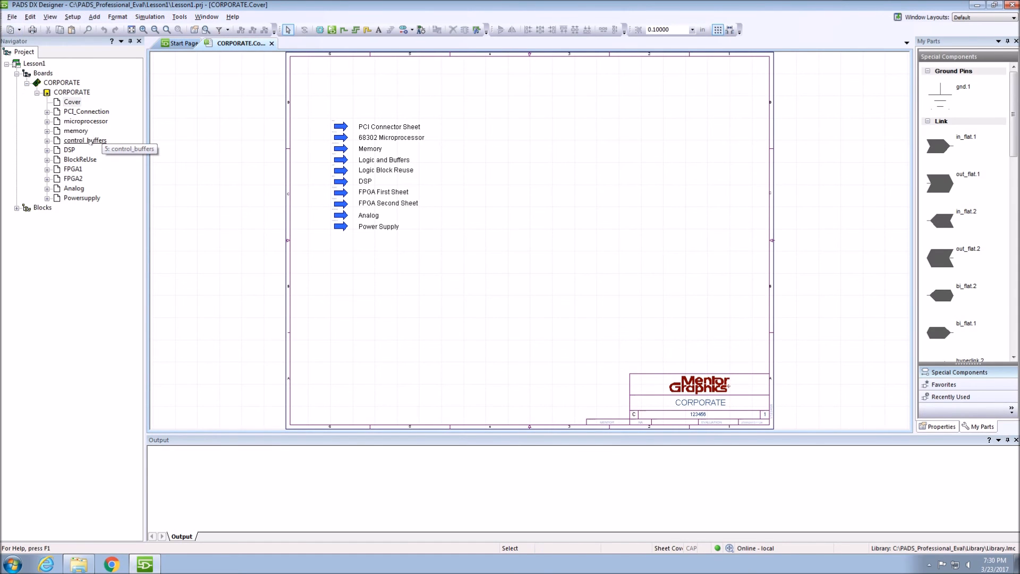
double_click(86, 140)
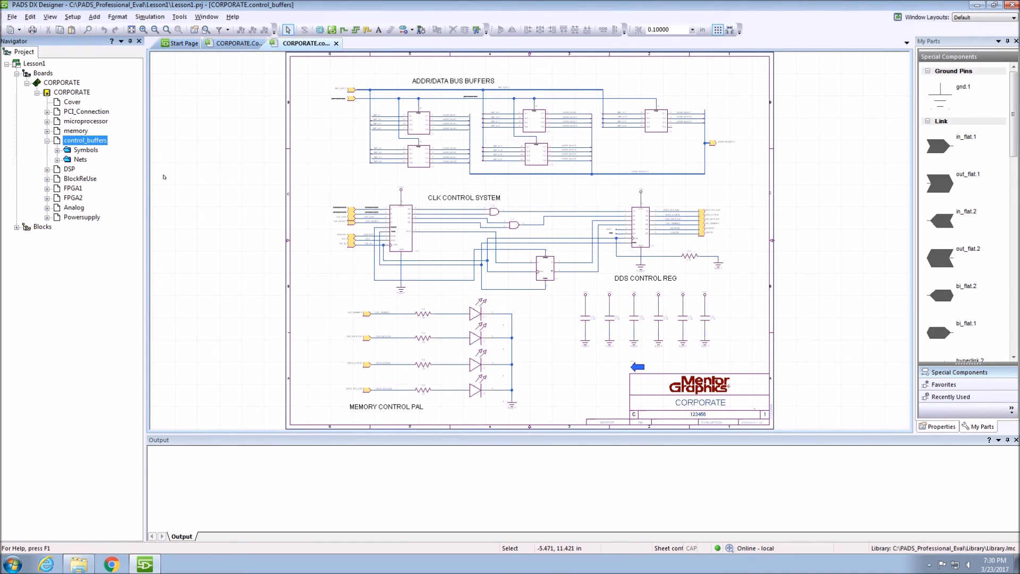